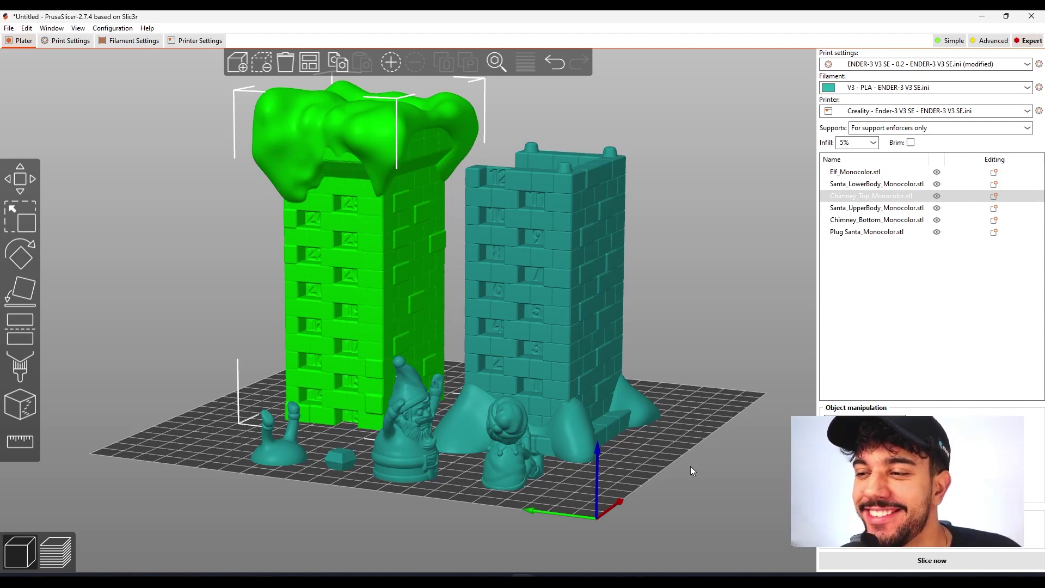
- Examine the chimney parts, Santa pieces and elf on the build plate from several angles
{"action": "left_click_drag", "start_coordinate": [657, 442], "coordinate": [685, 452]}
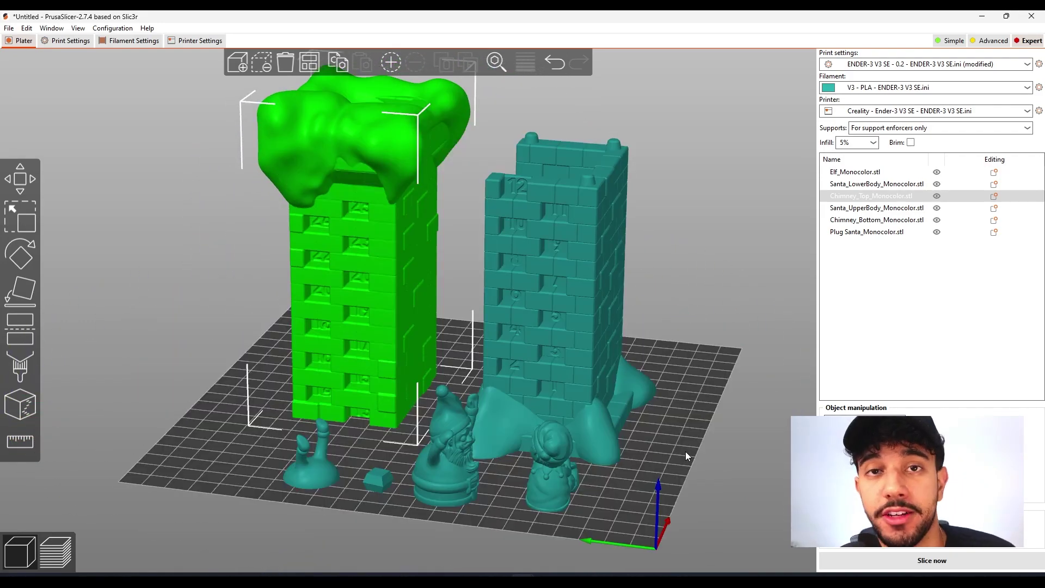
{"action": "left_click", "coordinate": [575, 266]}
{"action": "left_click", "coordinate": [376, 249]}
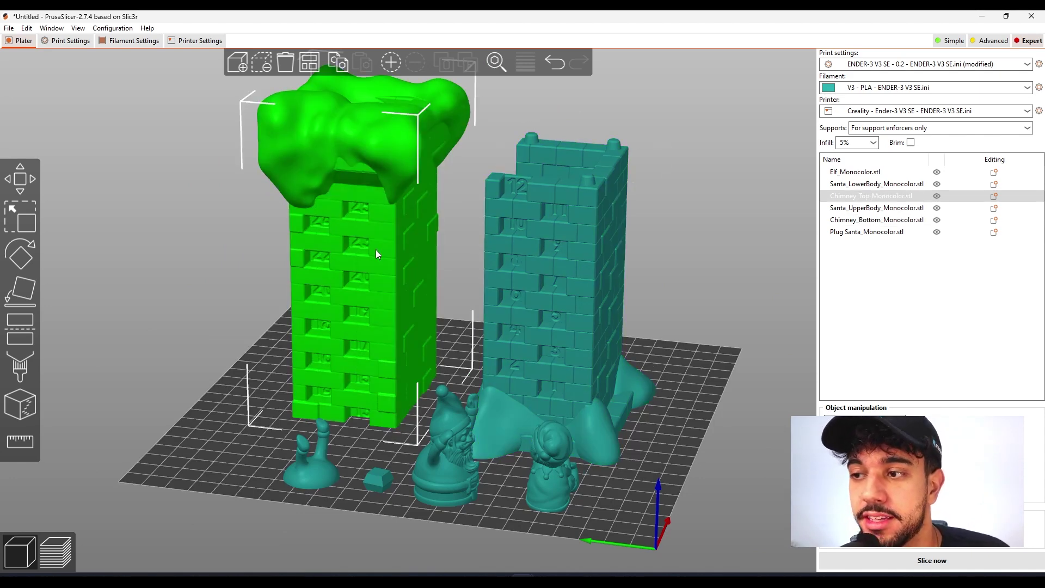
{"action": "left_click_drag", "start_coordinate": [650, 477], "coordinate": [608, 466]}
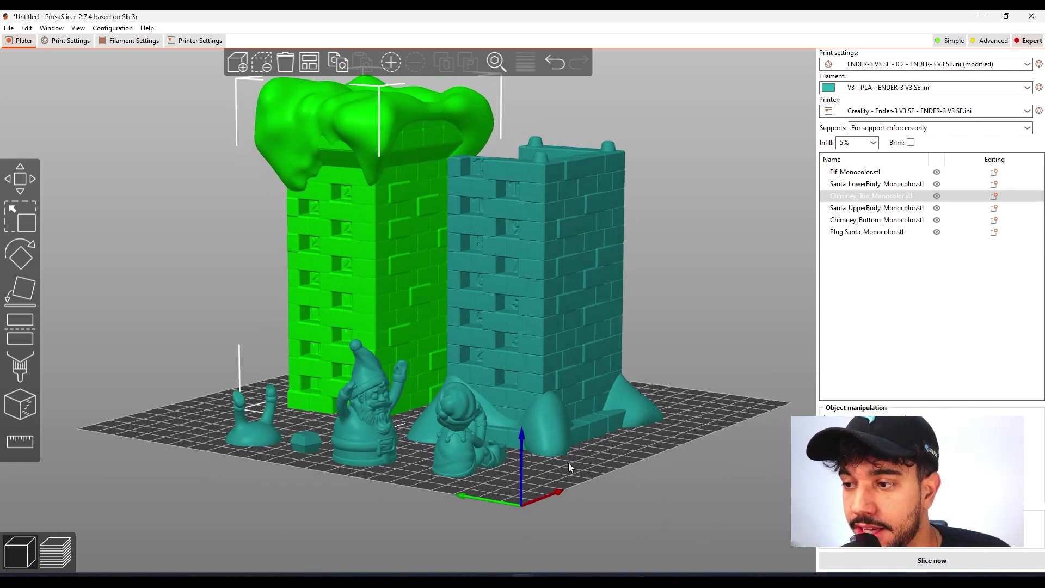
{"action": "left_click", "coordinate": [384, 422]}
{"action": "scroll", "coordinate": [544, 471], "scroll_direction": "up", "scroll_amount": 3}
{"action": "scroll", "coordinate": [544, 470], "scroll_direction": "down", "scroll_amount": 4}
{"action": "left_click", "coordinate": [486, 470]}
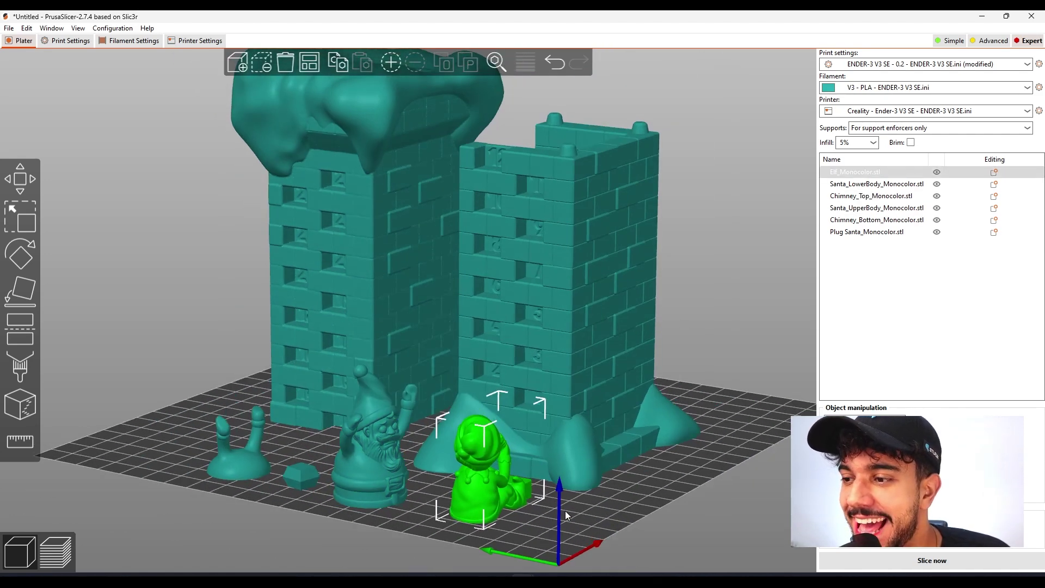
{"action": "scroll", "coordinate": [566, 510], "scroll_direction": "down", "scroll_amount": 5}
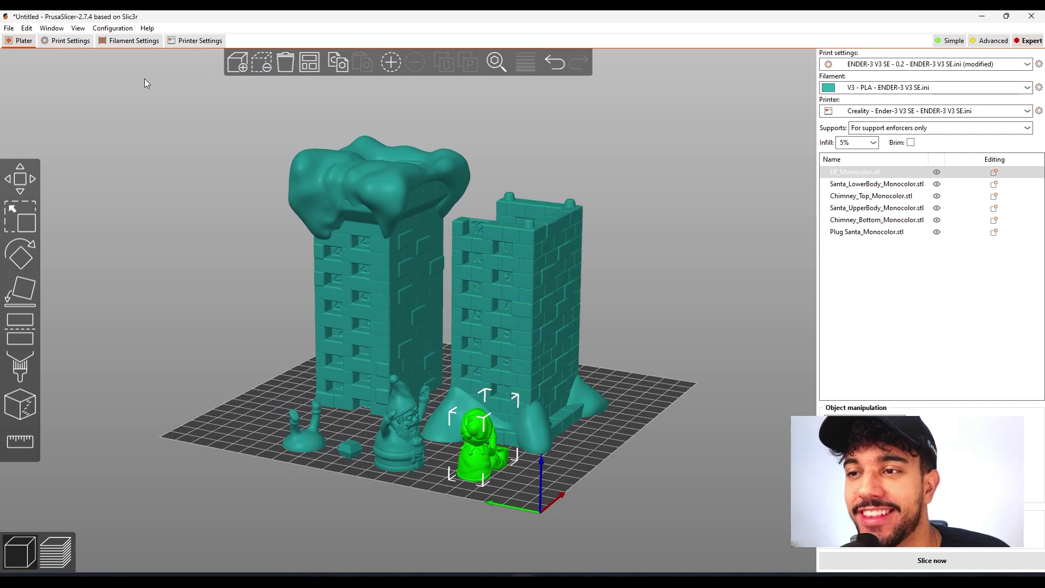
- Set both the layer height and the first layer height to 0.16 mm in the print settings
{"action": "left_click", "coordinate": [72, 41]}
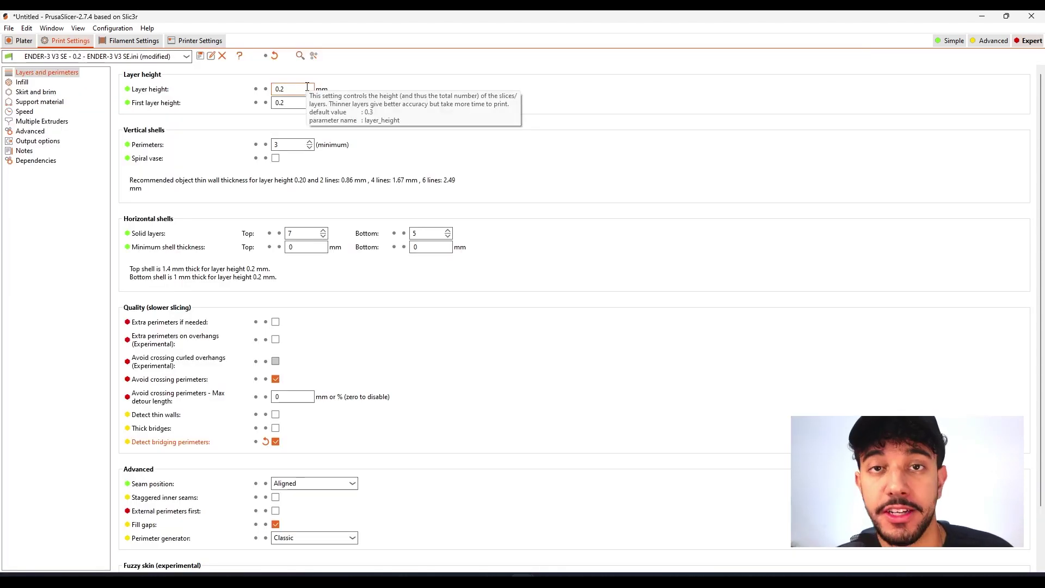
{"action": "left_click", "coordinate": [291, 89]}
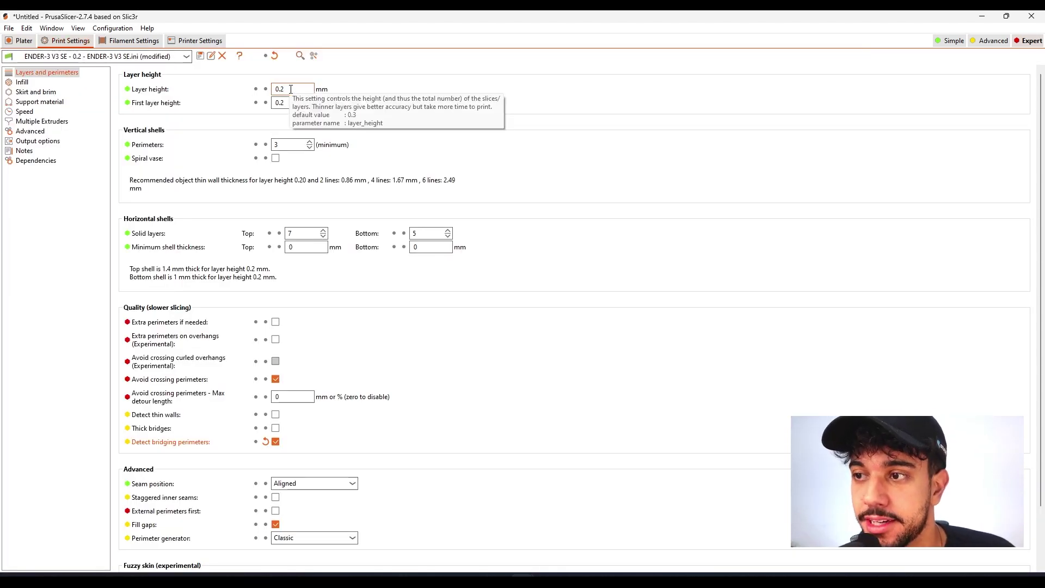
{"action": "type", "text": "16"}
{"action": "left_click", "coordinate": [290, 102]}
{"action": "key", "text": "BackSpace"}
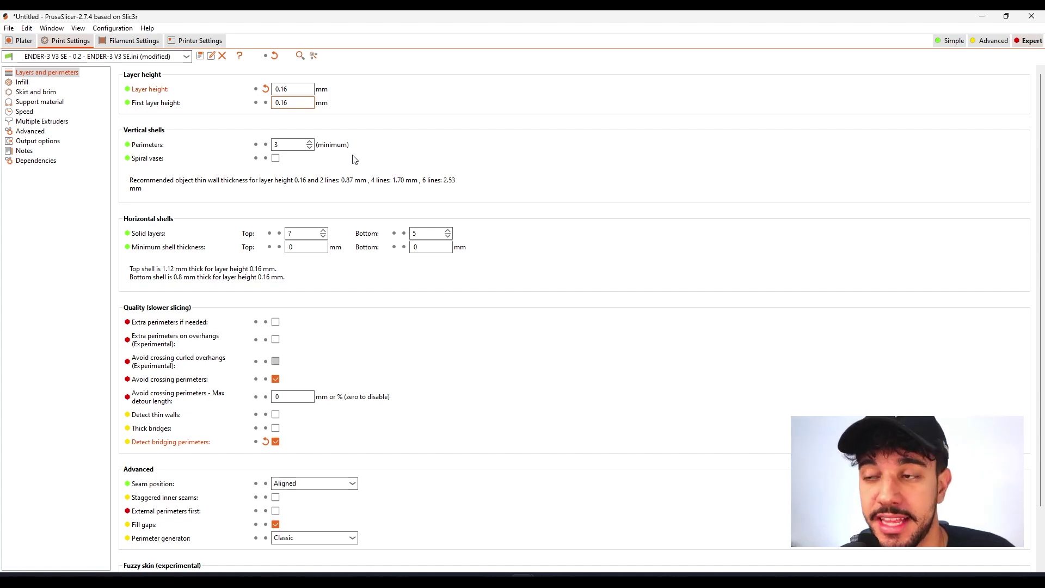
- Set the infill fill density to 10% and open the skirt and brim settings
{"action": "left_click", "coordinate": [23, 83]}
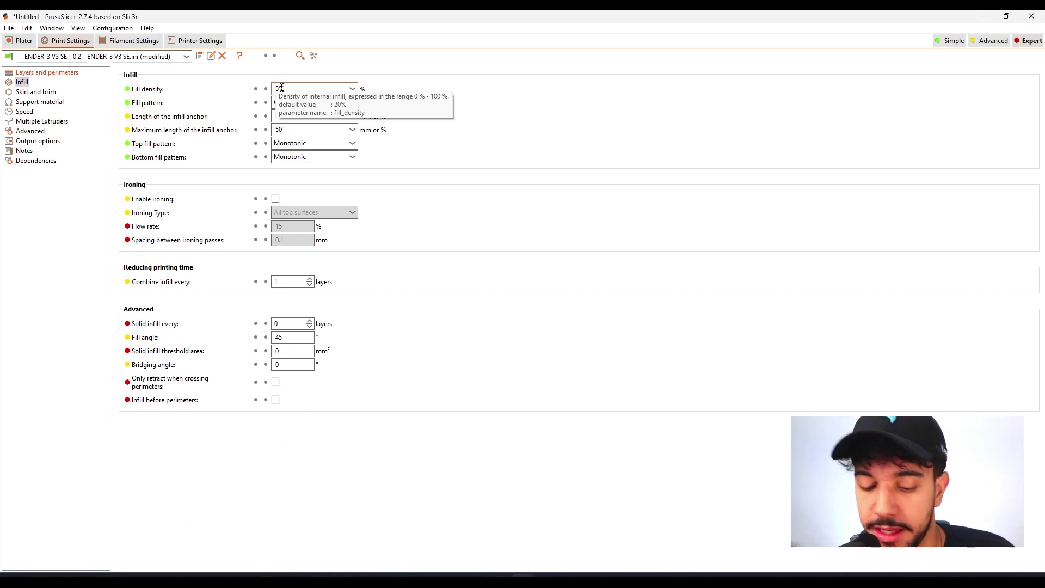
{"action": "left_click", "coordinate": [435, 114]}
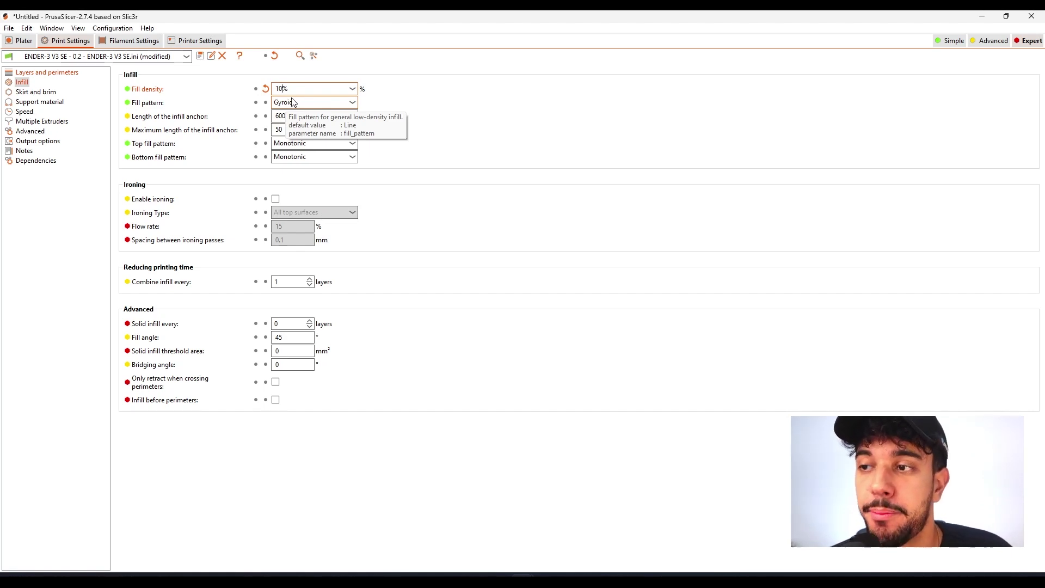
{"action": "left_click", "coordinate": [48, 92]}
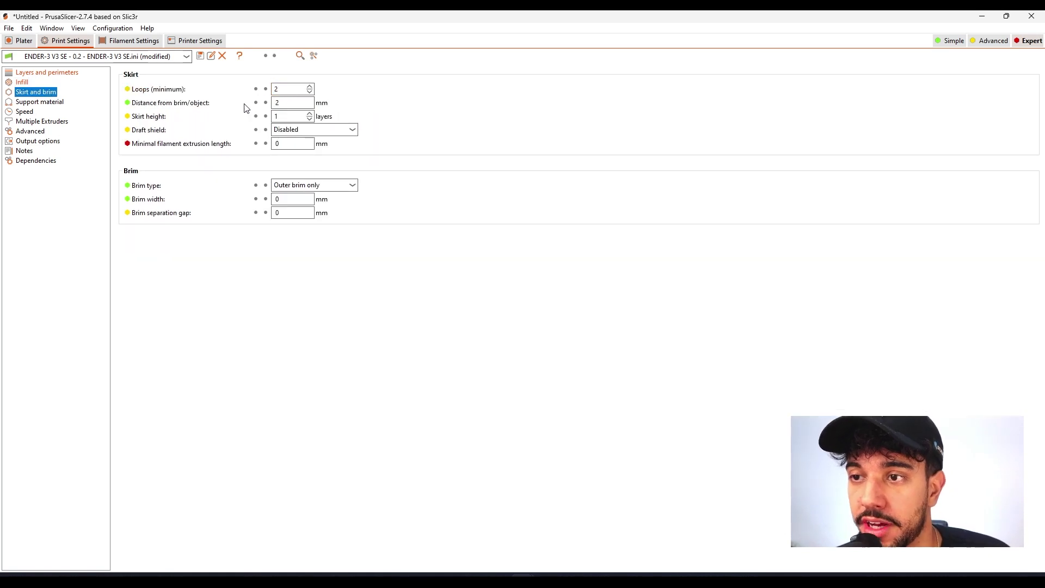
- Return to the build plate and examine the models' bed contact surfaces from below and above
{"action": "left_click", "coordinate": [22, 40]}
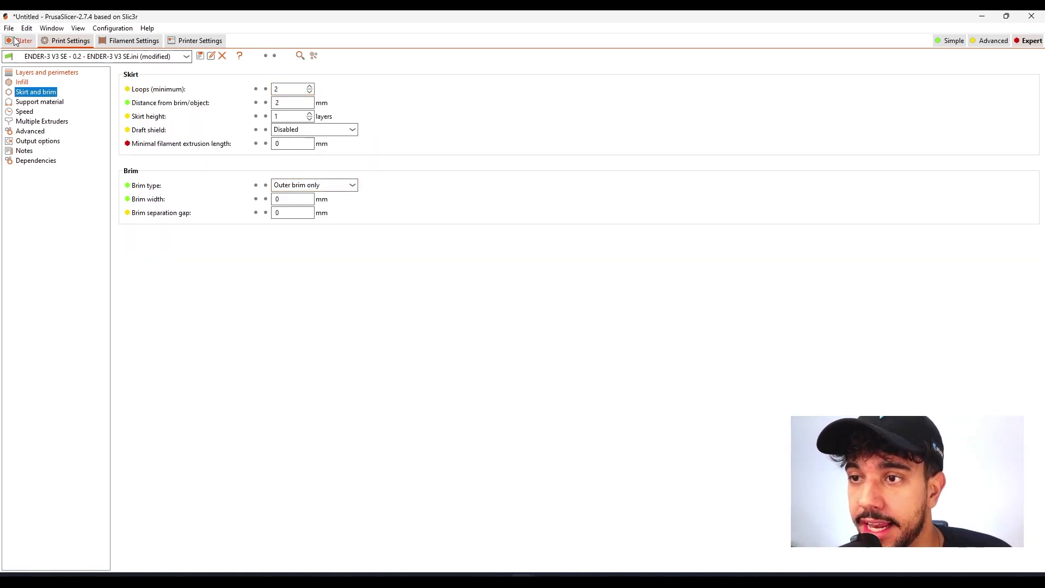
{"action": "scroll", "coordinate": [597, 451], "scroll_direction": "up", "scroll_amount": 3}
{"action": "left_click_drag", "start_coordinate": [636, 470], "coordinate": [568, 254]}
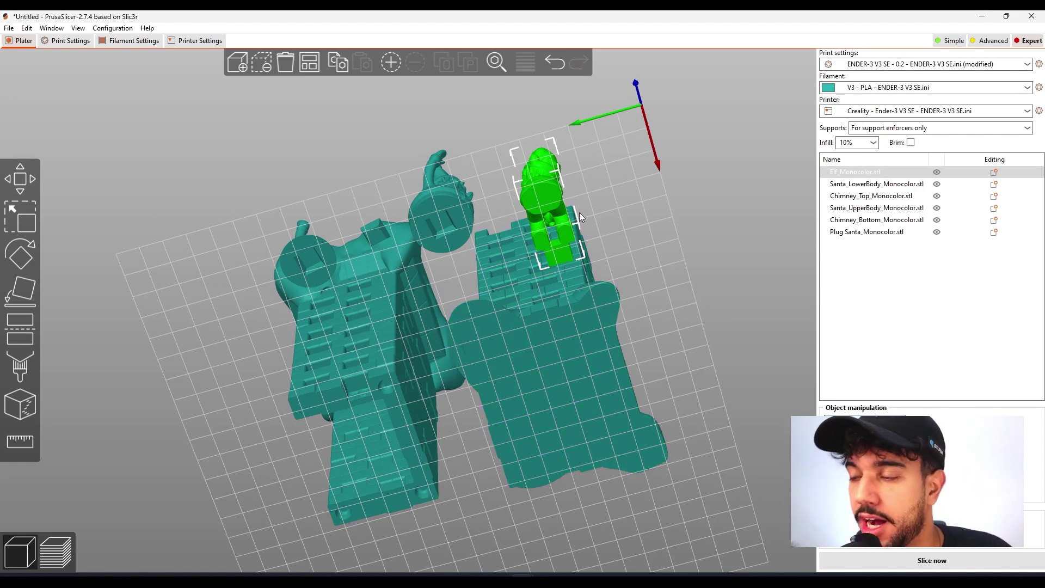
{"action": "left_click_drag", "start_coordinate": [615, 189], "coordinate": [617, 265]}
{"action": "scroll", "coordinate": [654, 285], "scroll_direction": "up", "scroll_amount": 5}
{"action": "mouse_move", "coordinate": [683, 312]}
{"action": "left_mouse_down"}
{"action": "mouse_move", "coordinate": [700, 328]}
{"action": "mouse_move", "coordinate": [689, 328]}
{"action": "left_mouse_up"}
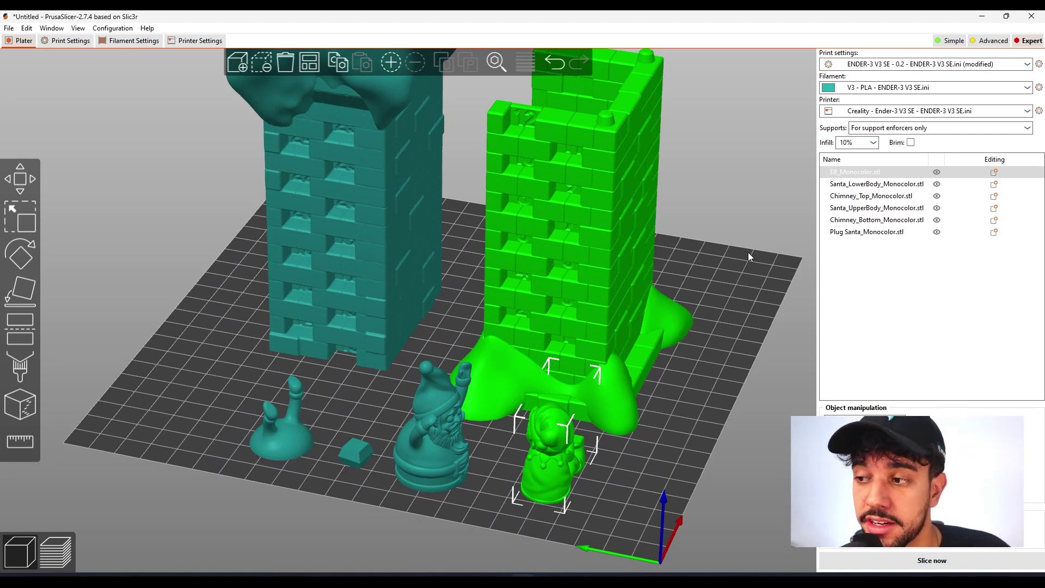
{"action": "left_click_drag", "start_coordinate": [632, 466], "coordinate": [628, 465]}
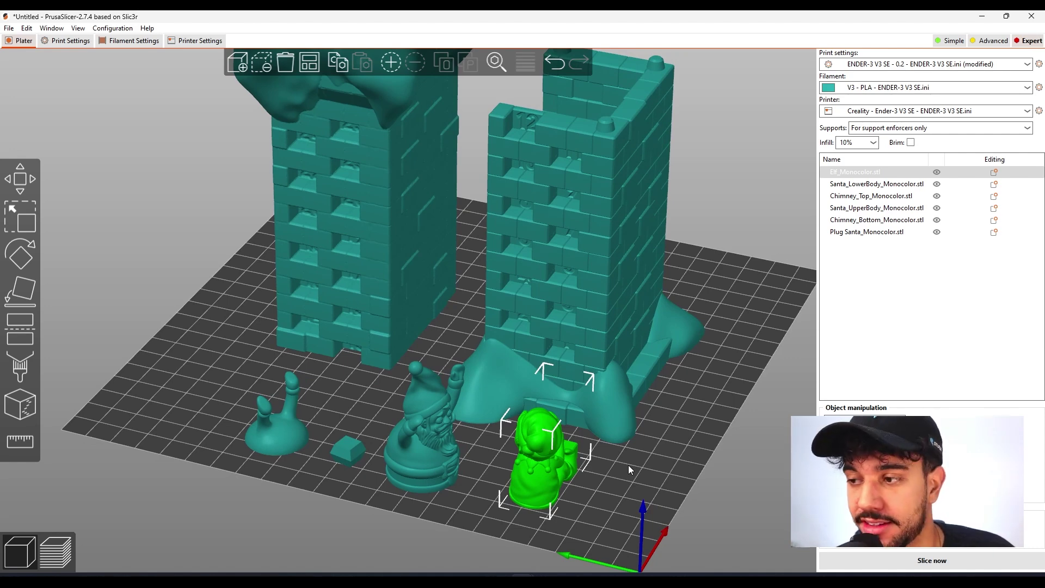
{"action": "left_click_drag", "start_coordinate": [626, 464], "coordinate": [618, 461]}
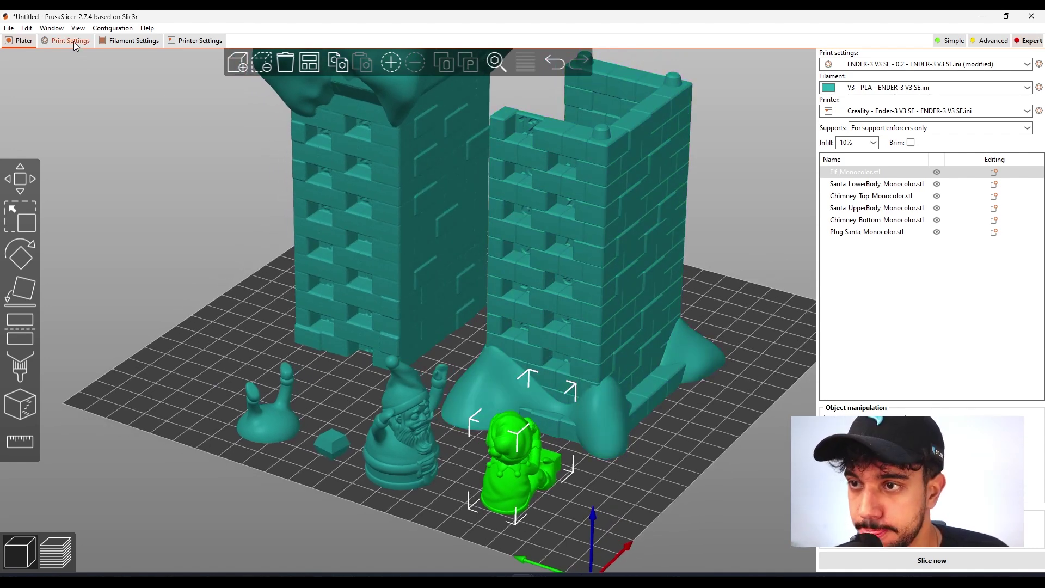
- Turn off support material generation in the print settings and return to the build plate
{"action": "left_click", "coordinate": [73, 42]}
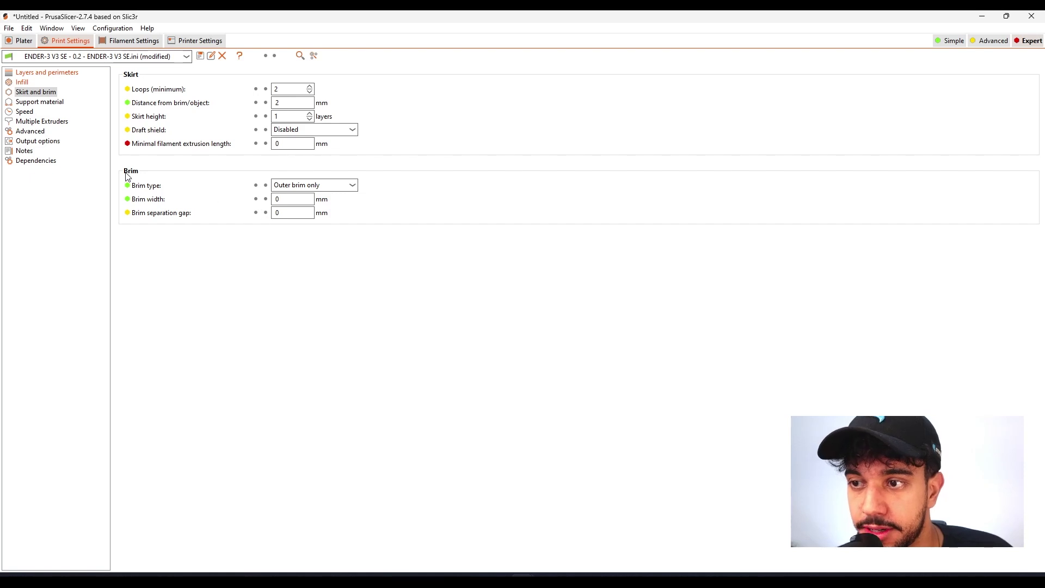
{"action": "left_click", "coordinate": [39, 103]}
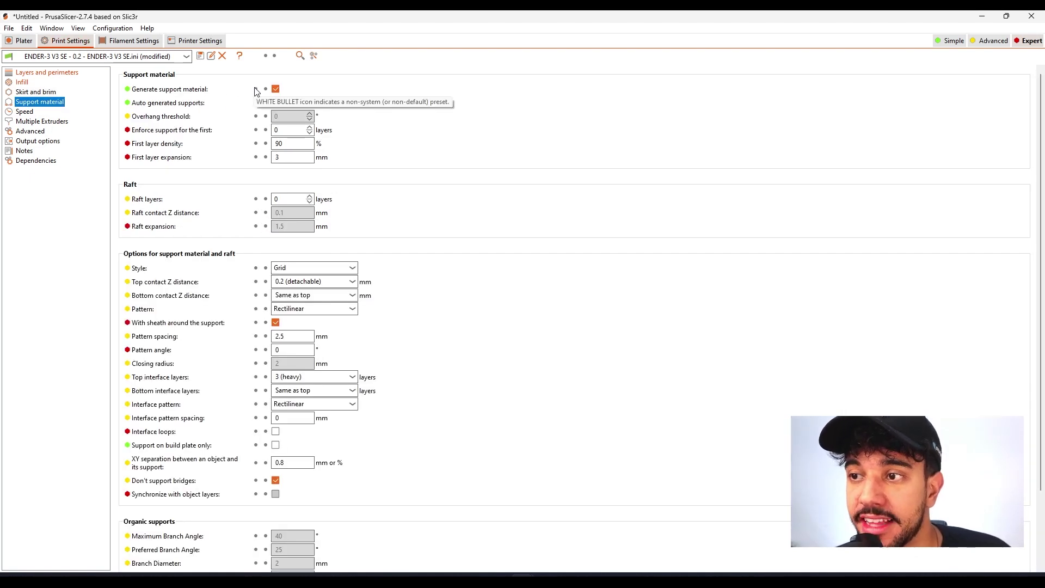
{"action": "left_click", "coordinate": [275, 90]}
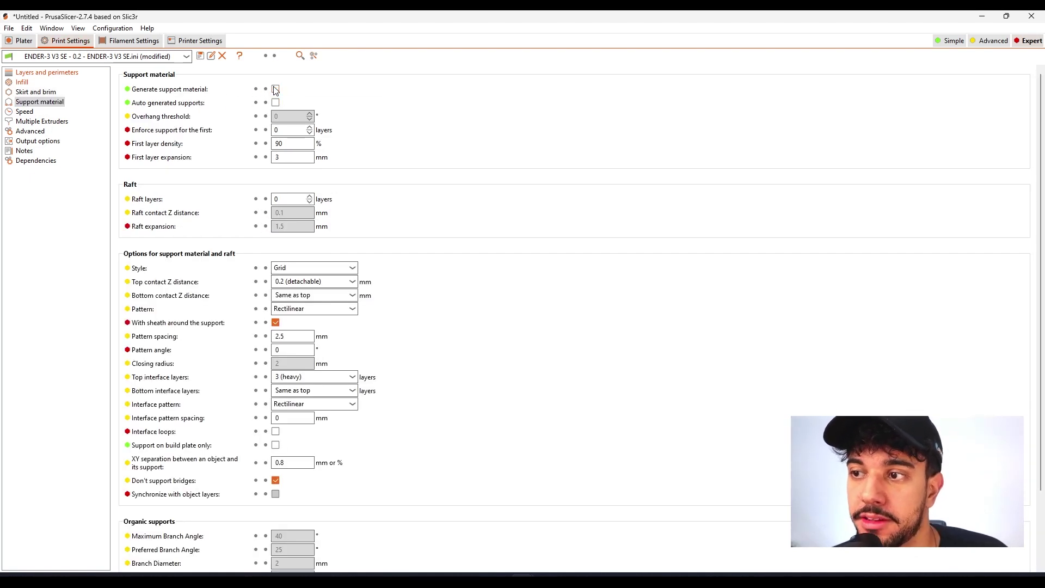
{"action": "left_click", "coordinate": [24, 41]}
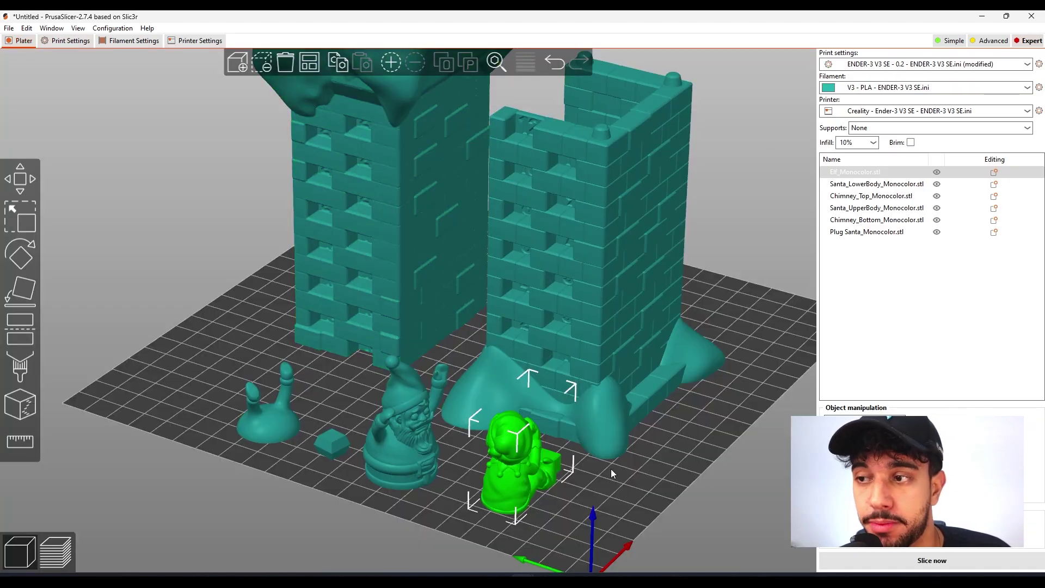
- Examine the undersides and overhangs of the Santa pieces, elf and chimney parts from several angles
{"action": "scroll", "coordinate": [655, 460], "scroll_direction": "up", "scroll_amount": 3}
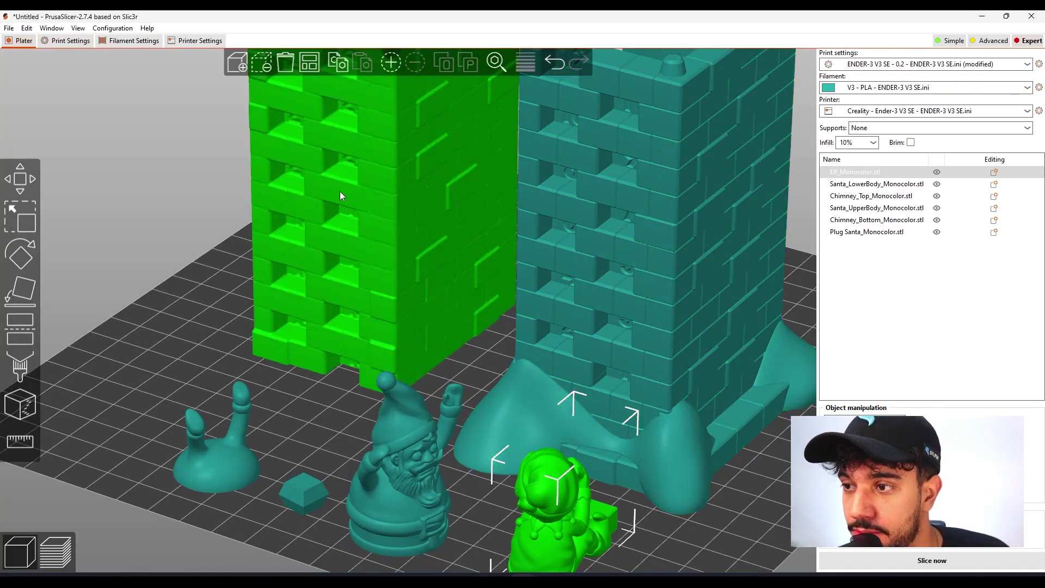
{"action": "middle_click_drag", "start_coordinate": [209, 346], "coordinate": [203, 367]}
{"action": "left_click_drag", "start_coordinate": [333, 413], "coordinate": [320, 230]}
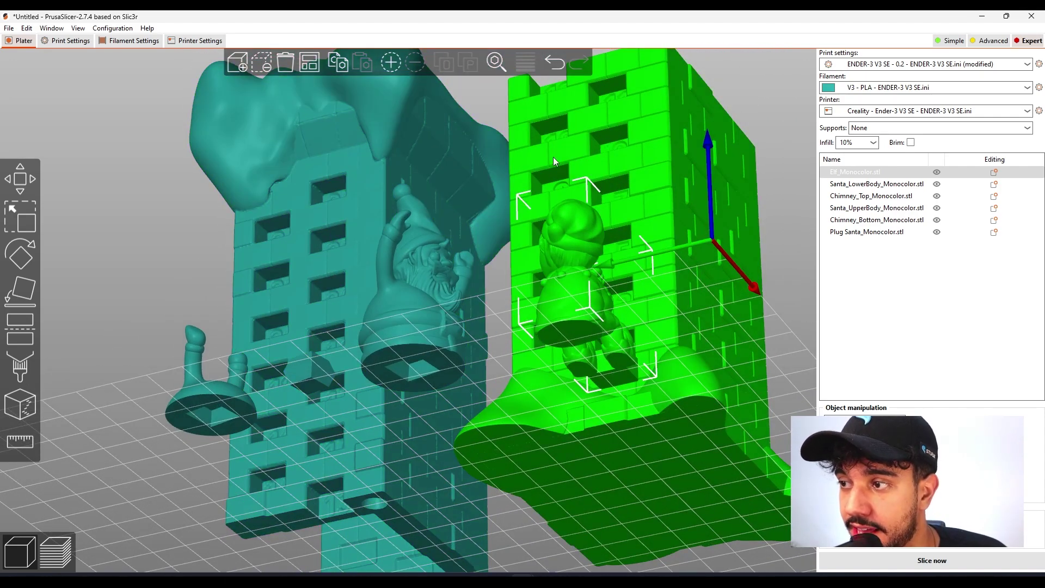
{"action": "left_click_drag", "start_coordinate": [553, 158], "coordinate": [351, 394]}
{"action": "left_click_drag", "start_coordinate": [736, 370], "coordinate": [654, 425]}
{"action": "mouse_move", "coordinate": [346, 481]}
{"action": "left_mouse_down"}
{"action": "mouse_move", "coordinate": [362, 404]}
{"action": "mouse_move", "coordinate": [335, 474]}
{"action": "left_mouse_up"}
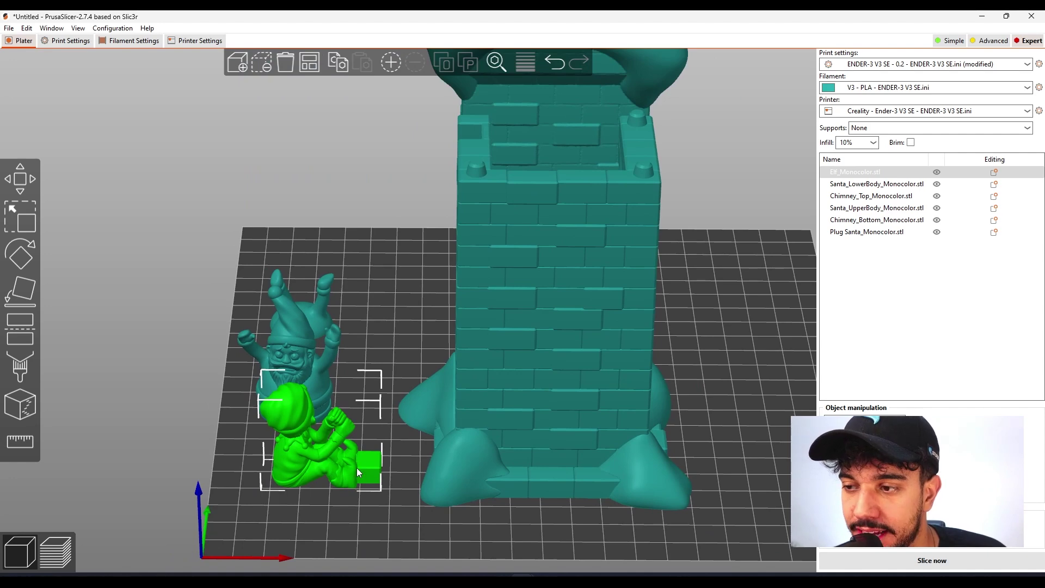
{"action": "left_click_drag", "start_coordinate": [373, 477], "coordinate": [461, 474]}
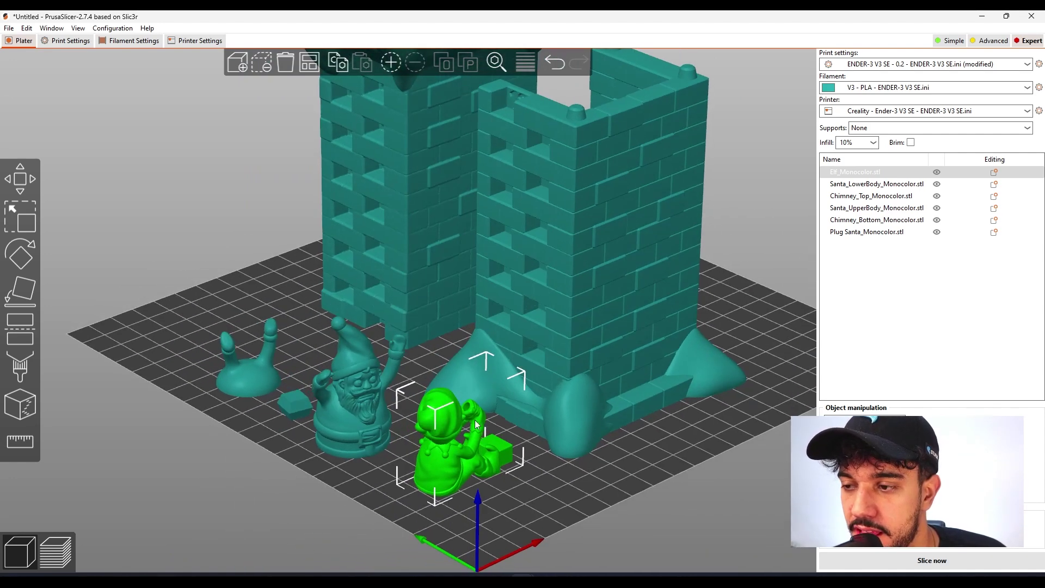
{"action": "left_click_drag", "start_coordinate": [546, 502], "coordinate": [561, 487]}
- Examine the numbered openings in the chimney's bottom part up close, especially the overhangs at their upper edges
{"action": "scroll", "coordinate": [592, 158], "scroll_direction": "up", "scroll_amount": 3}
{"action": "right_click_drag", "start_coordinate": [103, 233], "coordinate": [83, 342]}
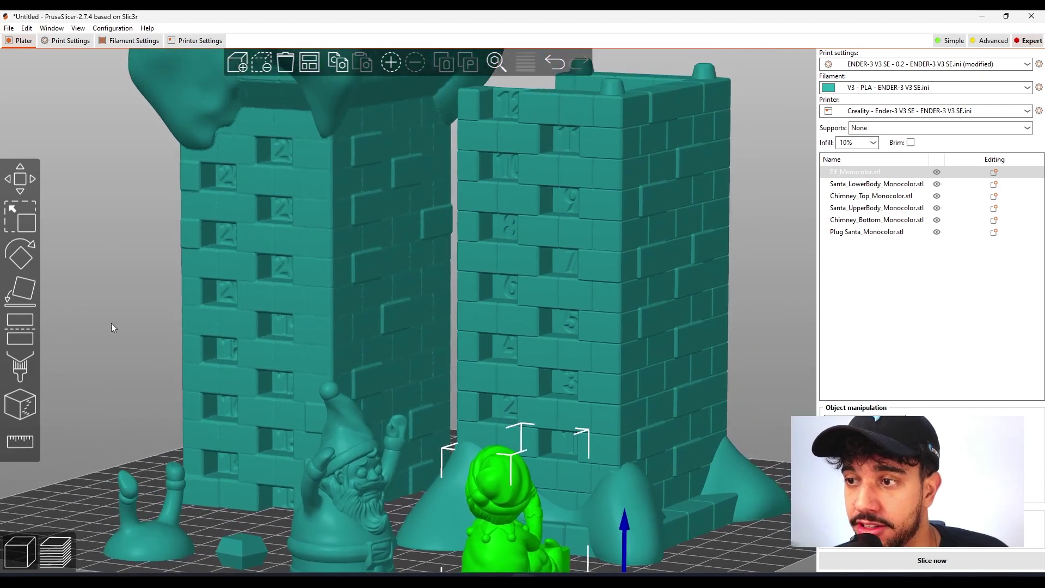
{"action": "scroll", "coordinate": [222, 216], "scroll_direction": "up", "scroll_amount": 8}
{"action": "scroll", "coordinate": [496, 213], "scroll_direction": "down", "scroll_amount": 8}
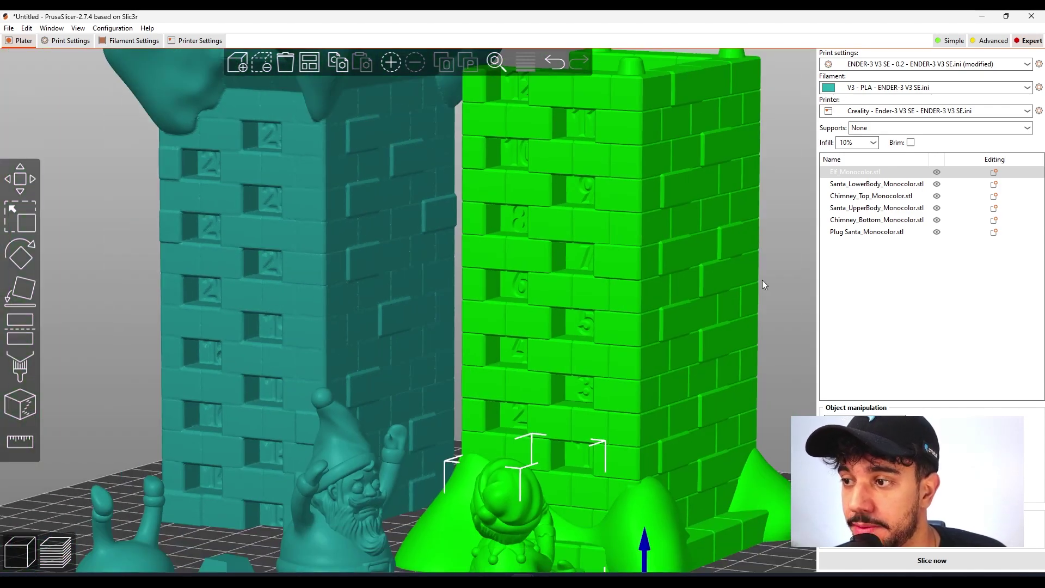
{"action": "left_click_drag", "start_coordinate": [783, 265], "coordinate": [569, 235]}
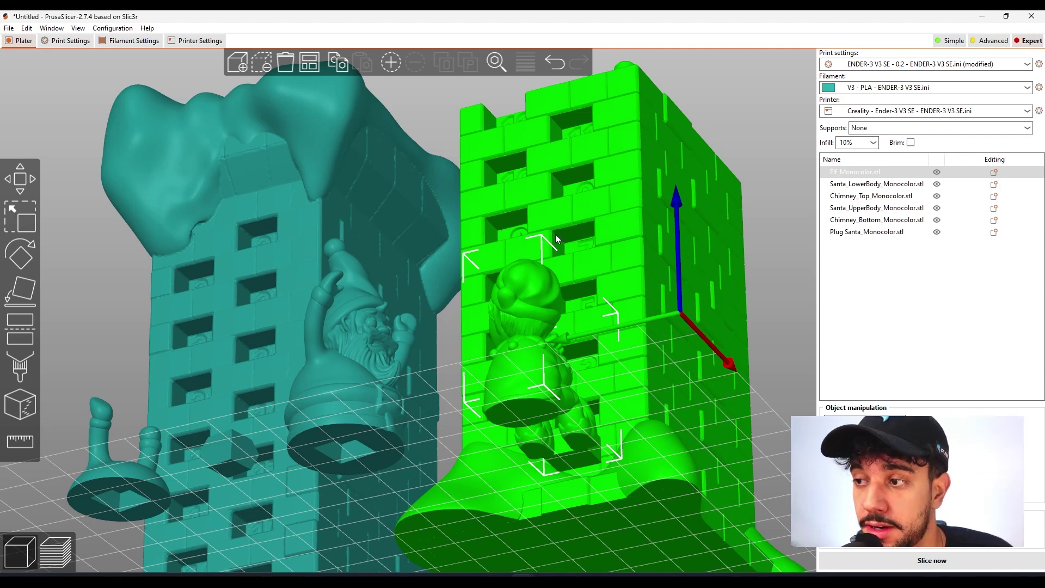
{"action": "scroll", "coordinate": [555, 234], "scroll_direction": "up", "scroll_amount": 3}
{"action": "right_click_drag", "start_coordinate": [372, 235], "coordinate": [116, 399]}
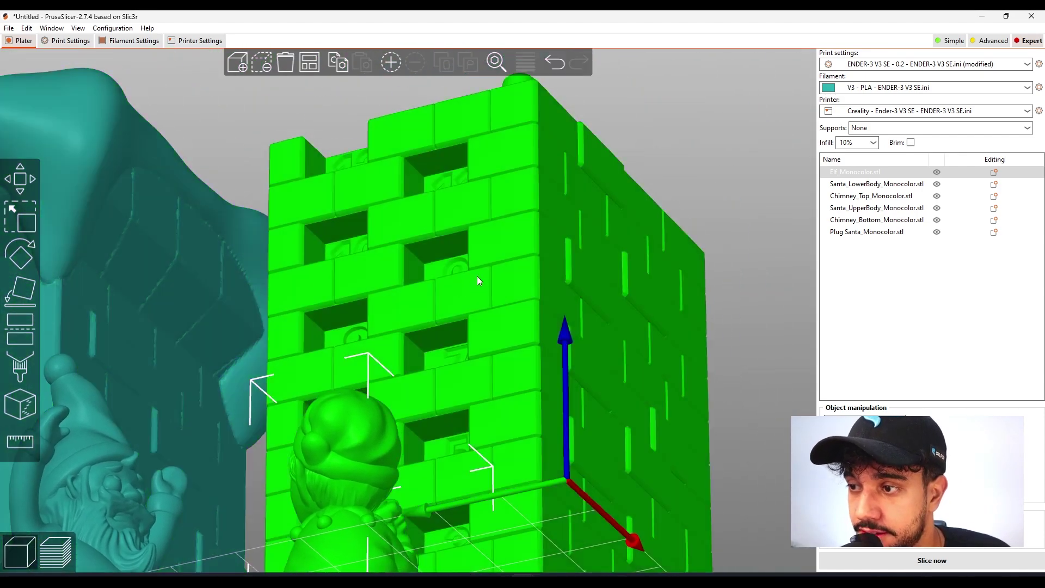
{"action": "scroll", "coordinate": [481, 218], "scroll_direction": "up", "scroll_amount": 8}
{"action": "scroll", "coordinate": [481, 219], "scroll_direction": "up", "scroll_amount": 1}
{"action": "right_click_drag", "start_coordinate": [457, 241], "coordinate": [412, 333]}
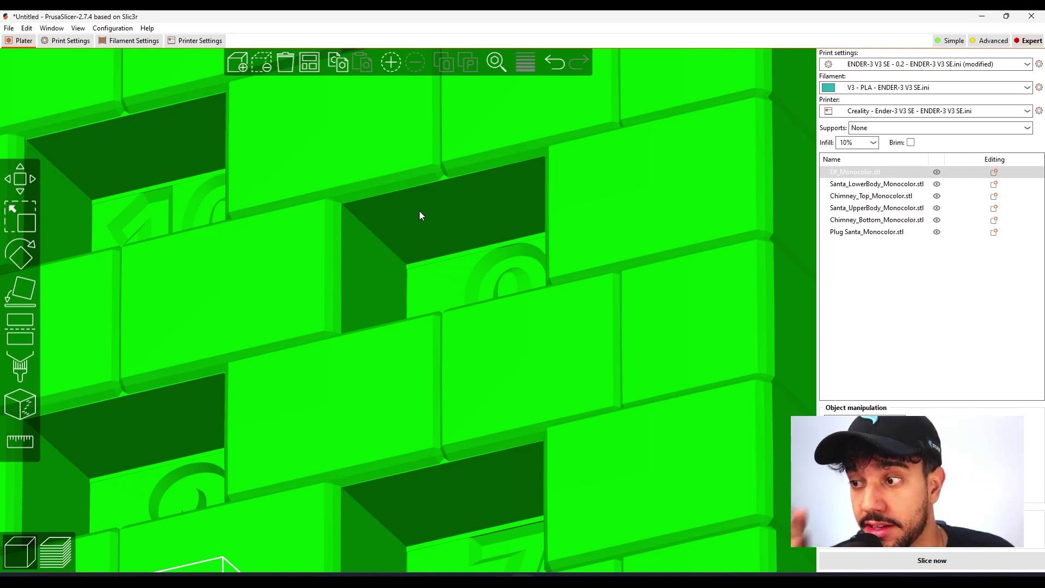
{"action": "scroll", "coordinate": [390, 227], "scroll_direction": "down", "scroll_amount": 2}
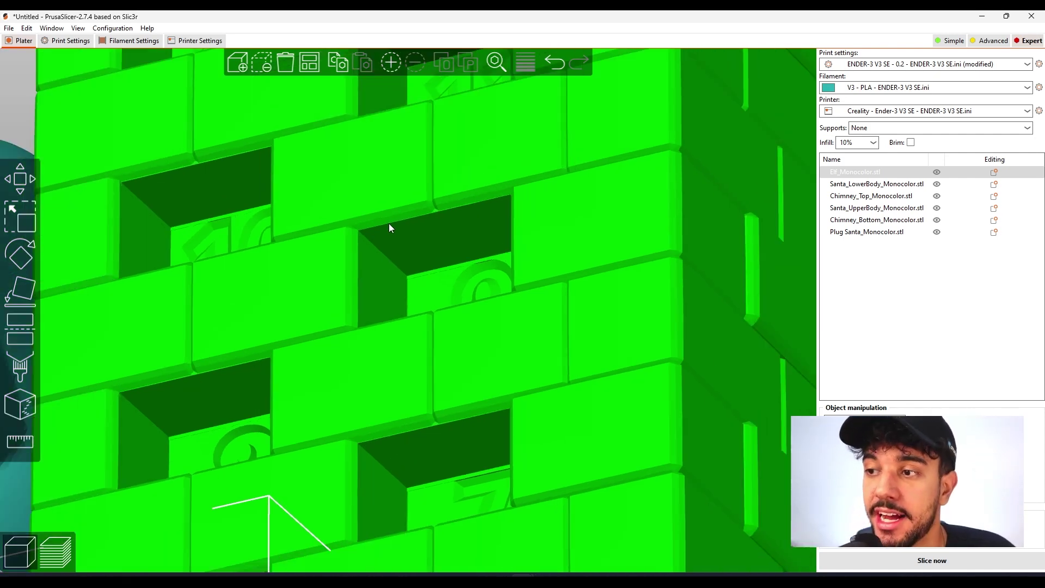
{"action": "scroll", "coordinate": [465, 267], "scroll_direction": "down", "scroll_amount": 3}
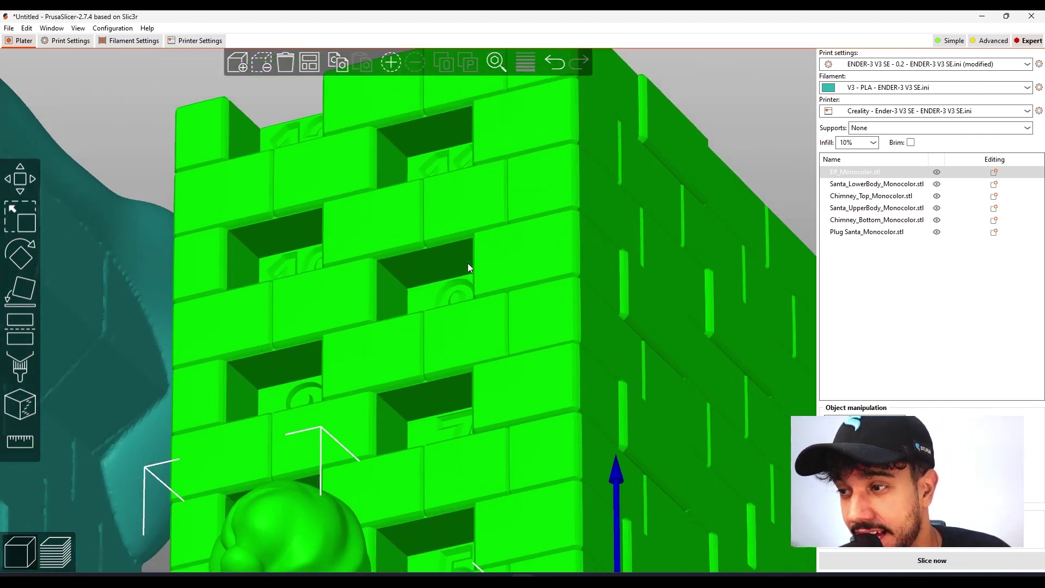
{"action": "scroll", "coordinate": [468, 259], "scroll_direction": "up", "scroll_amount": 5}
{"action": "middle_click_drag", "start_coordinate": [468, 259], "coordinate": [451, 281]}
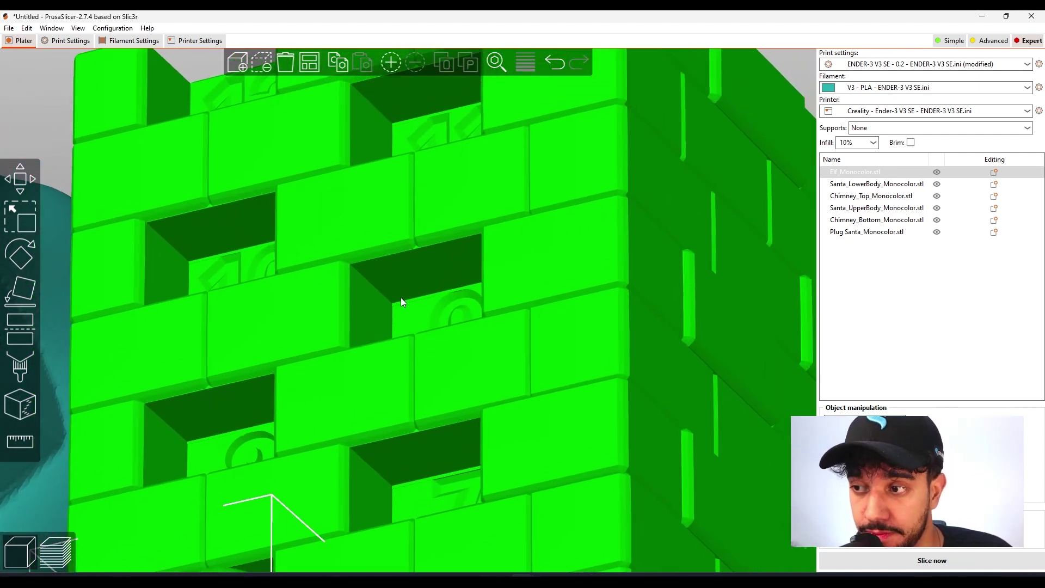
{"action": "scroll", "coordinate": [404, 300], "scroll_direction": "down", "scroll_amount": 2}
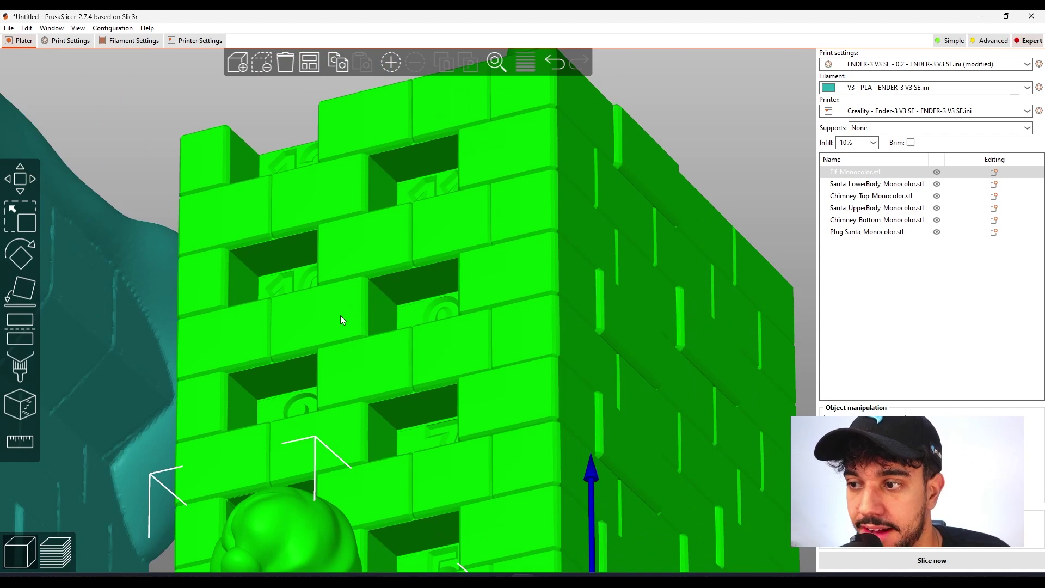
{"action": "scroll", "coordinate": [386, 313], "scroll_direction": "down", "scroll_amount": 1}
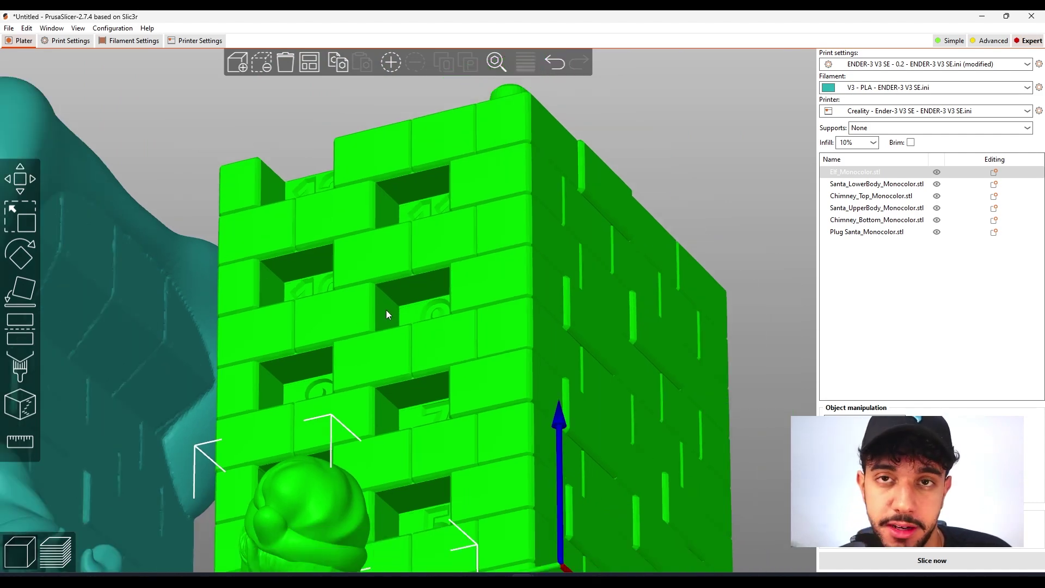
{"action": "scroll", "coordinate": [388, 314], "scroll_direction": "up", "scroll_amount": 3}
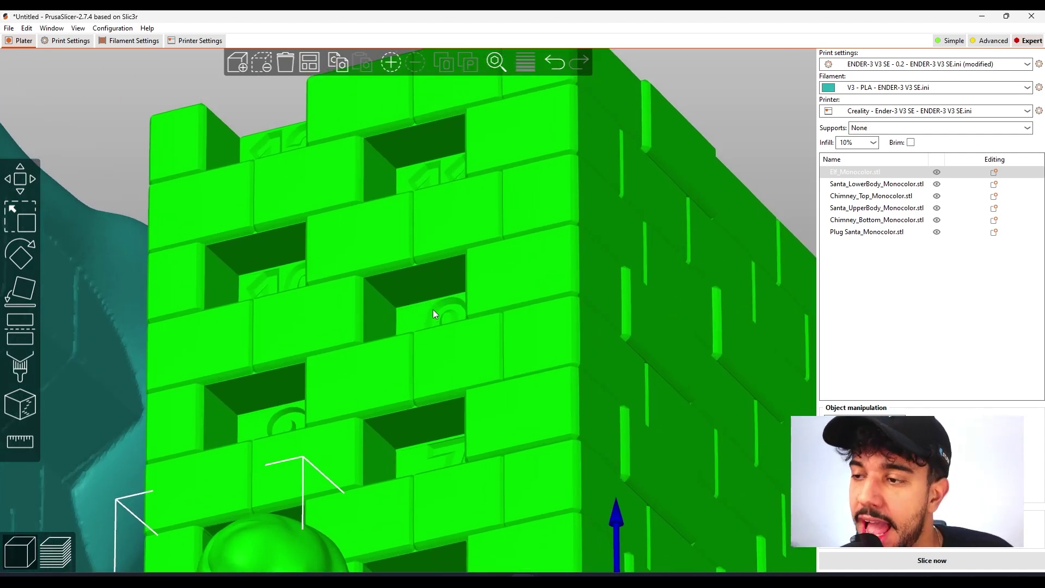
- Examine the chimney's bottom part, its numbered openings and brick walls from a distance and up close
{"action": "scroll", "coordinate": [430, 312], "scroll_direction": "down", "scroll_amount": 5}
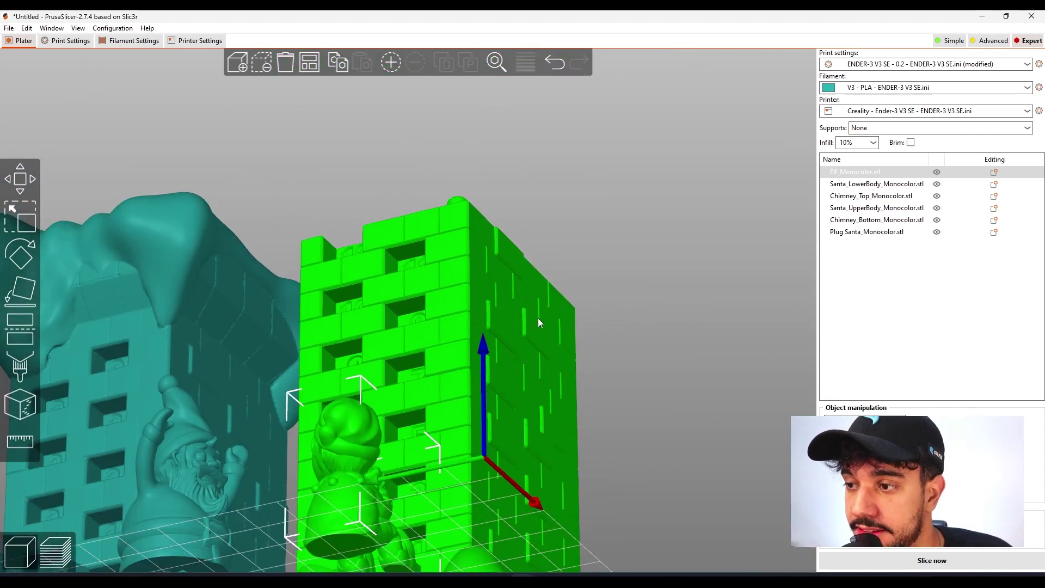
{"action": "left_click_drag", "start_coordinate": [611, 329], "coordinate": [615, 358]}
{"action": "scroll", "coordinate": [613, 355], "scroll_direction": "down", "scroll_amount": 2}
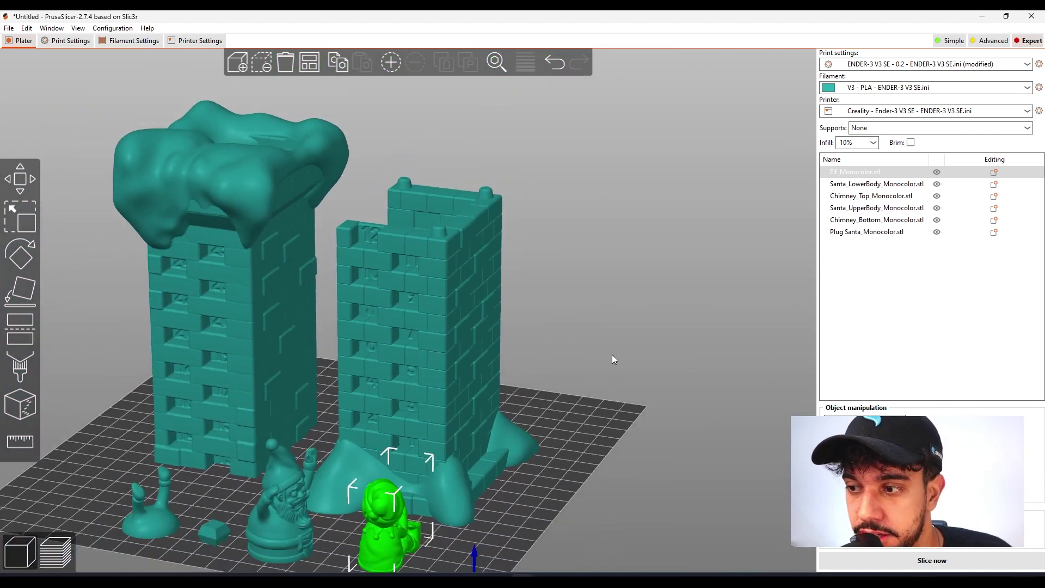
{"action": "right_click_drag", "start_coordinate": [612, 355], "coordinate": [653, 302]}
{"action": "scroll", "coordinate": [653, 306], "scroll_direction": "up", "scroll_amount": 3}
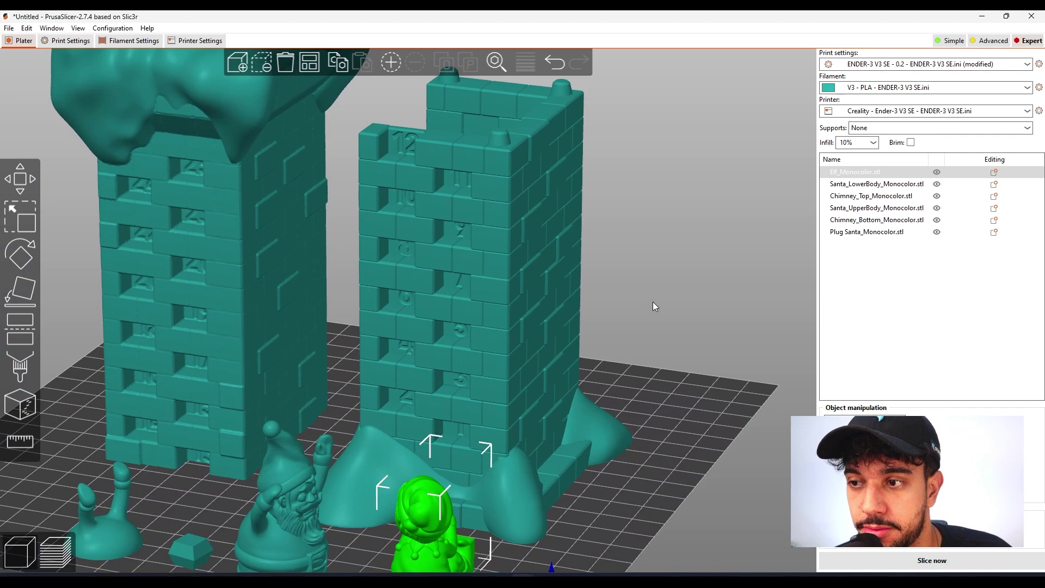
{"action": "scroll", "coordinate": [473, 274], "scroll_direction": "up", "scroll_amount": 5}
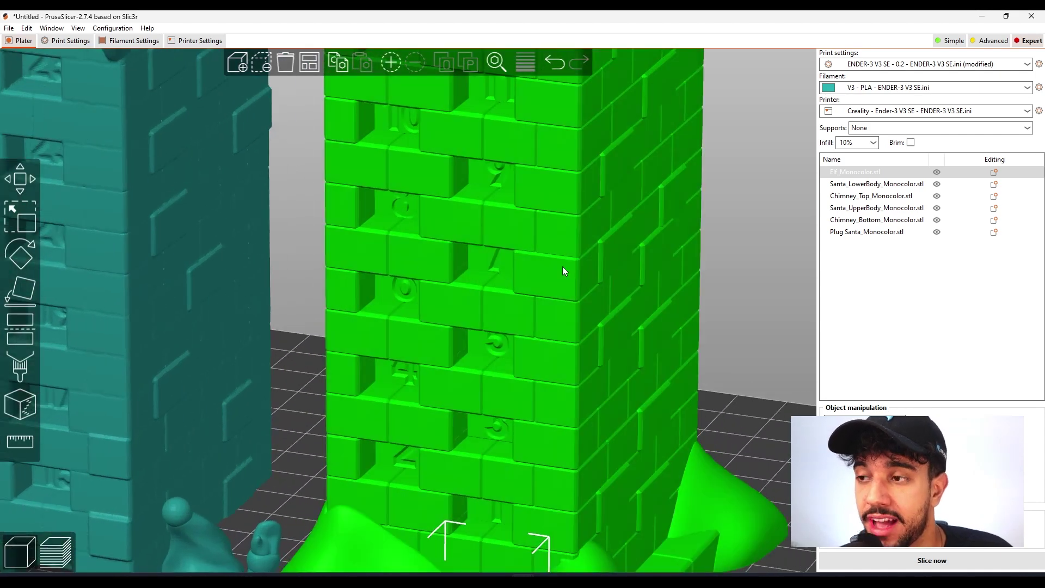
{"action": "scroll", "coordinate": [711, 262], "scroll_direction": "down", "scroll_amount": 5}
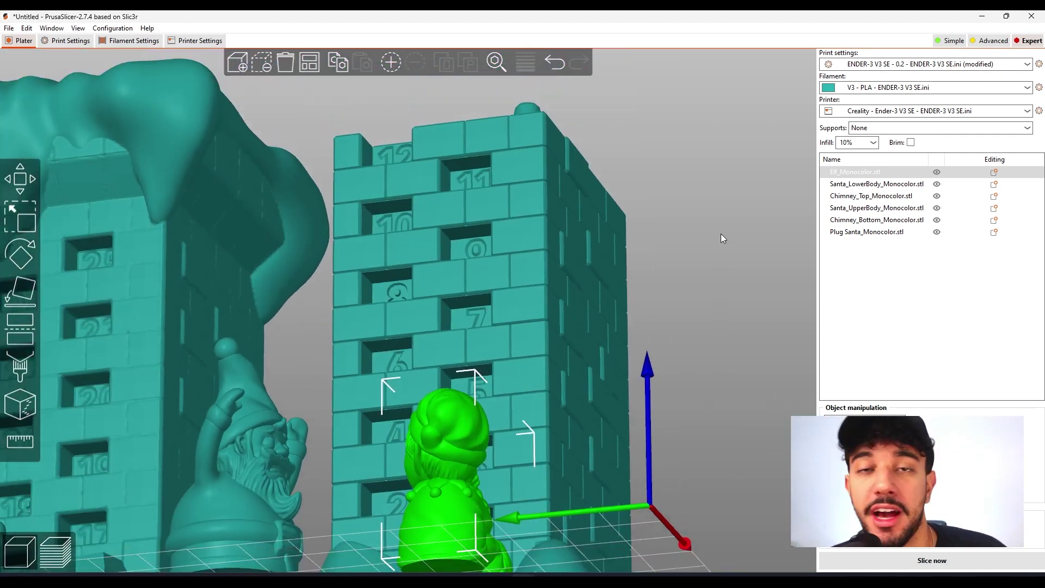
- Examine both chimney parts and the figures from above and below, checking the window openings and undersides
{"action": "left_click_drag", "start_coordinate": [721, 234], "coordinate": [521, 240]}
{"action": "scroll", "coordinate": [713, 261], "scroll_direction": "down", "scroll_amount": 4}
{"action": "scroll", "coordinate": [493, 238], "scroll_direction": "up", "scroll_amount": 5}
{"action": "scroll", "coordinate": [494, 236], "scroll_direction": "down", "scroll_amount": 6}
{"action": "left_click_drag", "start_coordinate": [633, 254], "coordinate": [618, 319]}
{"action": "scroll", "coordinate": [631, 275], "scroll_direction": "up", "scroll_amount": 4}
{"action": "scroll", "coordinate": [632, 276], "scroll_direction": "down", "scroll_amount": 3}
{"action": "scroll", "coordinate": [607, 296], "scroll_direction": "up", "scroll_amount": 4}
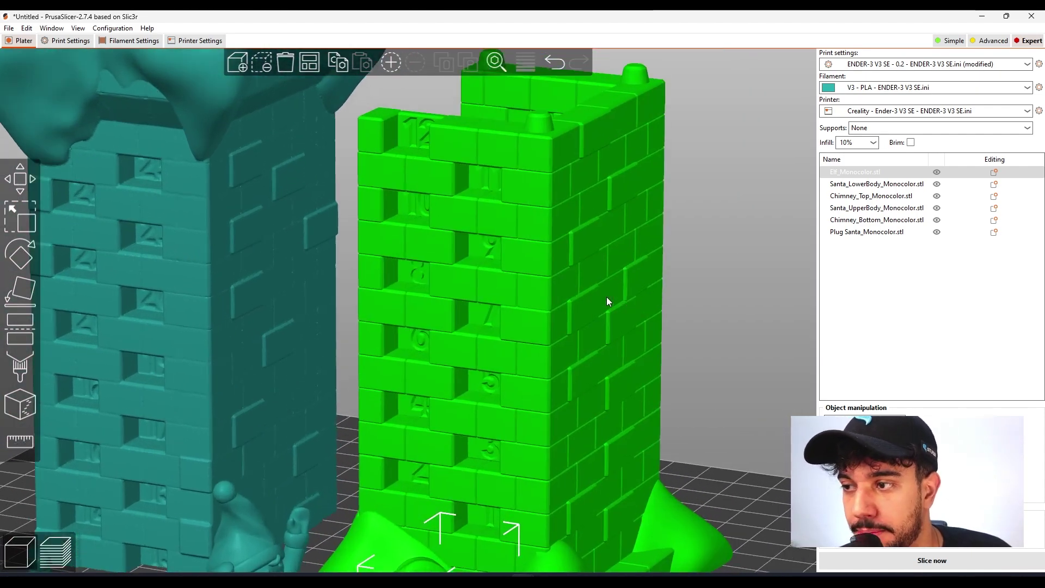
{"action": "scroll", "coordinate": [607, 297], "scroll_direction": "up", "scroll_amount": 1}
{"action": "scroll", "coordinate": [724, 275], "scroll_direction": "down", "scroll_amount": 2}
{"action": "left_click_drag", "start_coordinate": [724, 275], "coordinate": [746, 231]}
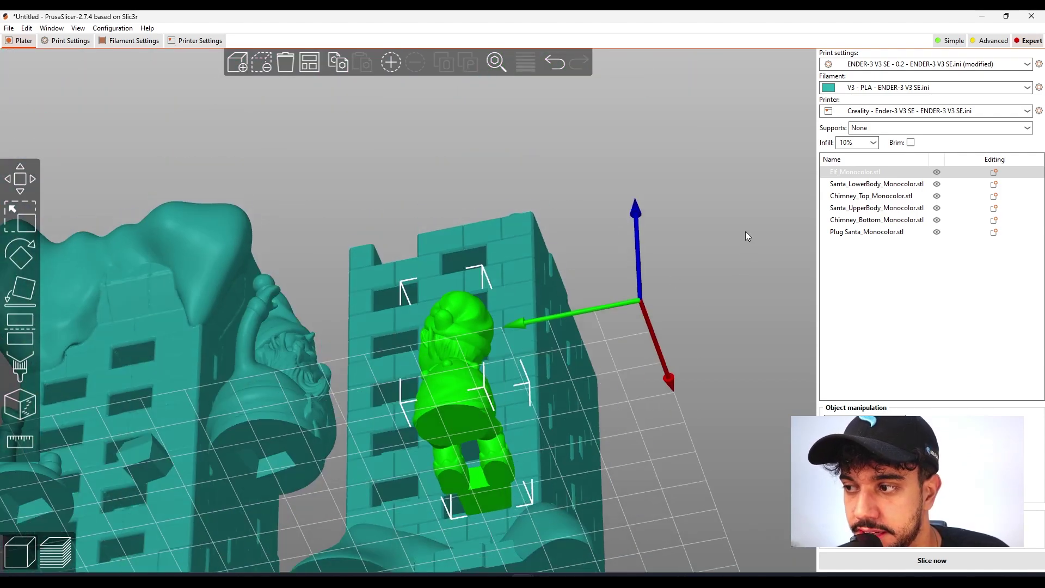
{"action": "scroll", "coordinate": [653, 260], "scroll_direction": "down", "scroll_amount": 2}
{"action": "left_click_drag", "start_coordinate": [663, 261], "coordinate": [644, 305]}
- Review the speed values for print moves in the print settings and return to the build plate
{"action": "left_click", "coordinate": [64, 42]}
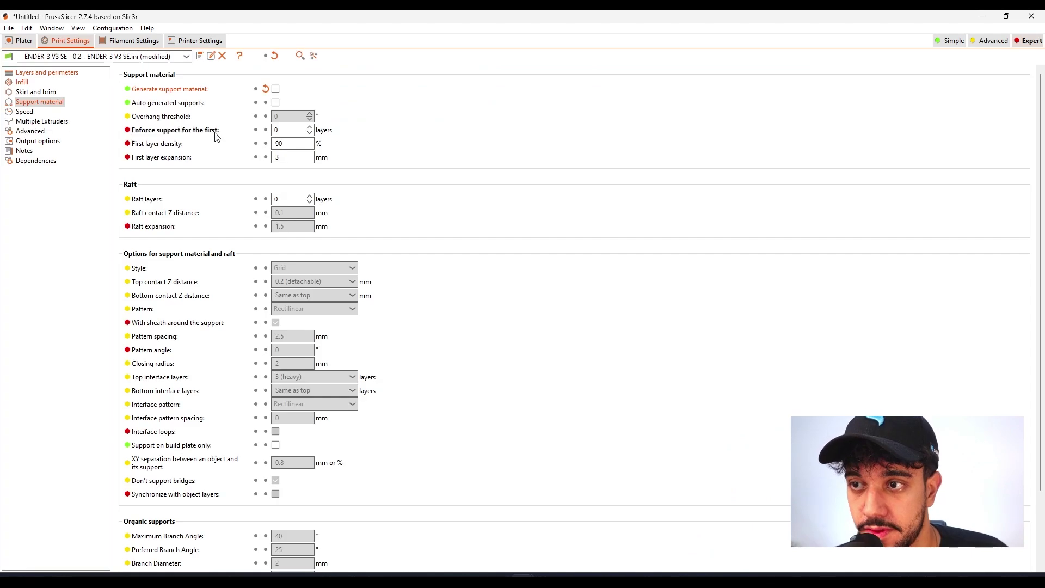
{"action": "left_click", "coordinate": [24, 112]}
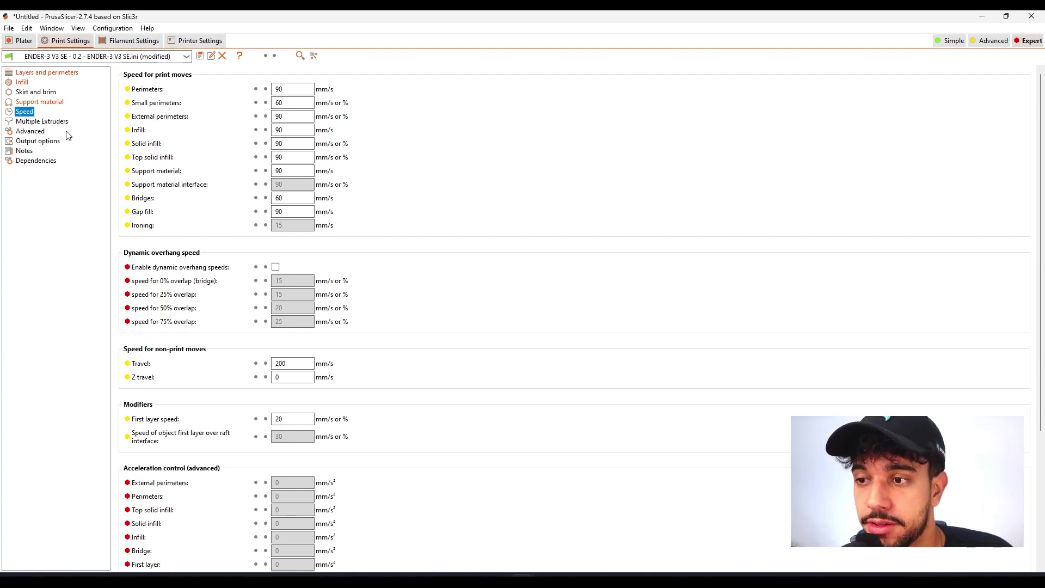
{"action": "left_click", "coordinate": [21, 40]}
- Compare the Santa and elf figures with the two large chimney parts on the build plate, selecting pieces in turn
{"action": "scroll", "coordinate": [558, 487], "scroll_direction": "down", "scroll_amount": 3}
{"action": "left_click_drag", "start_coordinate": [579, 494], "coordinate": [570, 516]}
{"action": "right_click_drag", "start_coordinate": [570, 515], "coordinate": [616, 466]}
{"action": "scroll", "coordinate": [549, 515], "scroll_direction": "up", "scroll_amount": 7}
{"action": "scroll", "coordinate": [548, 515], "scroll_direction": "down", "scroll_amount": 8}
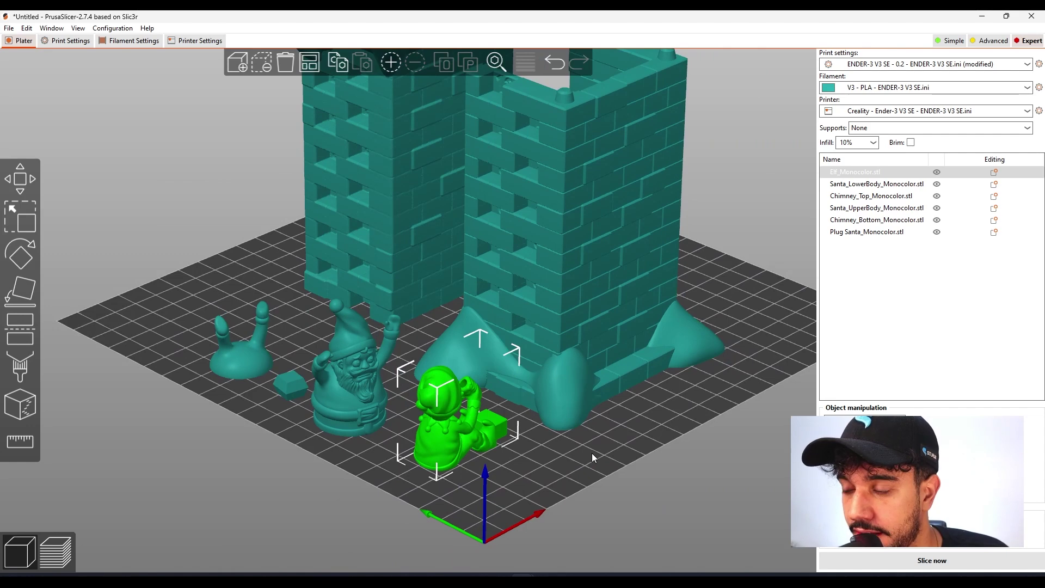
{"action": "scroll", "coordinate": [591, 454], "scroll_direction": "up", "scroll_amount": 5}
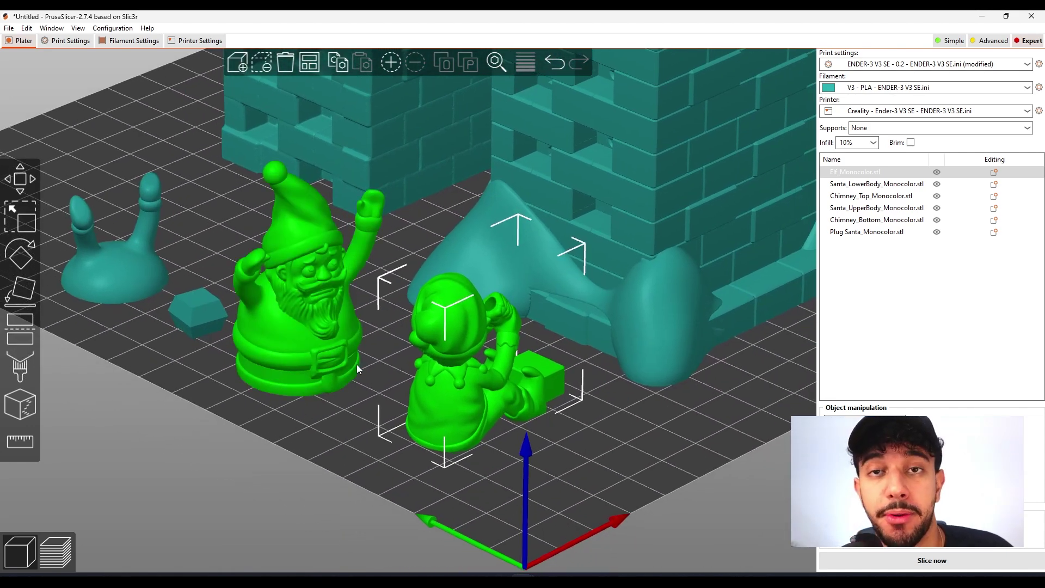
{"action": "left_click", "coordinate": [303, 328]}
{"action": "left_click", "coordinate": [430, 376]}
{"action": "scroll", "coordinate": [411, 335], "scroll_direction": "down", "scroll_amount": 7}
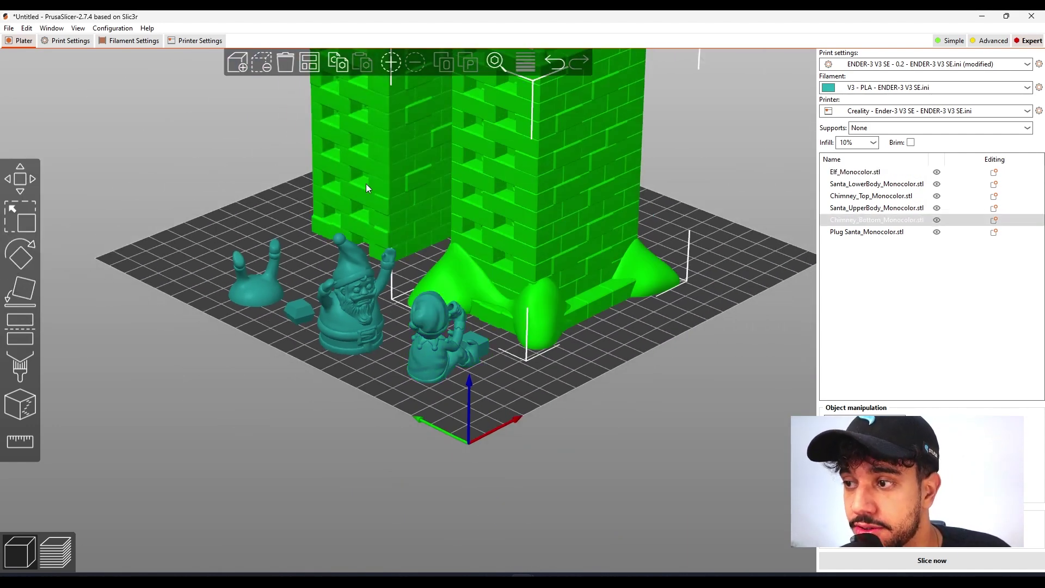
{"action": "left_click", "coordinate": [366, 184]}
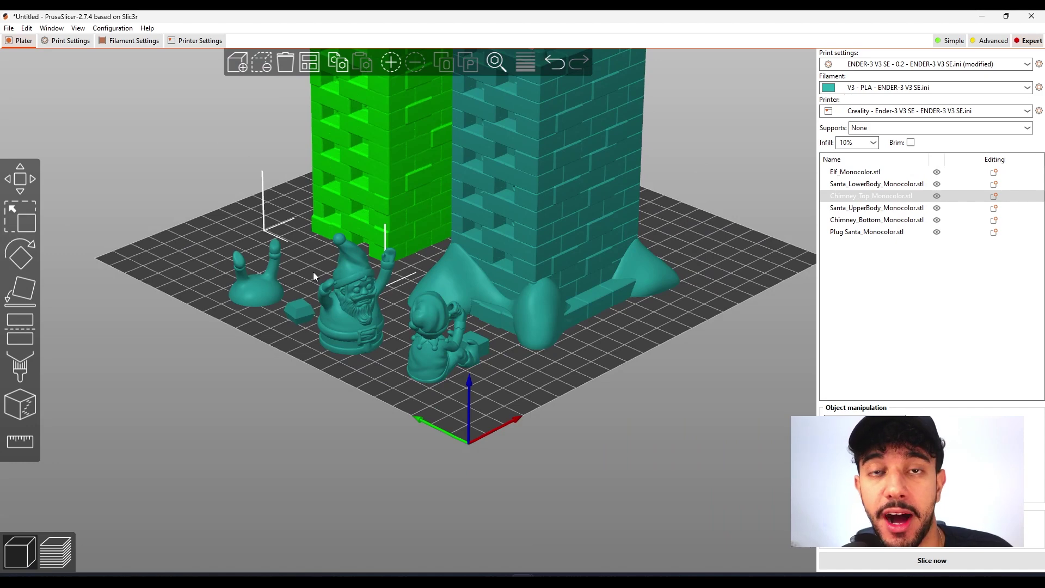
{"action": "scroll", "coordinate": [520, 233], "scroll_direction": "up", "scroll_amount": 3}
{"action": "scroll", "coordinate": [533, 254], "scroll_direction": "up", "scroll_amount": 3}
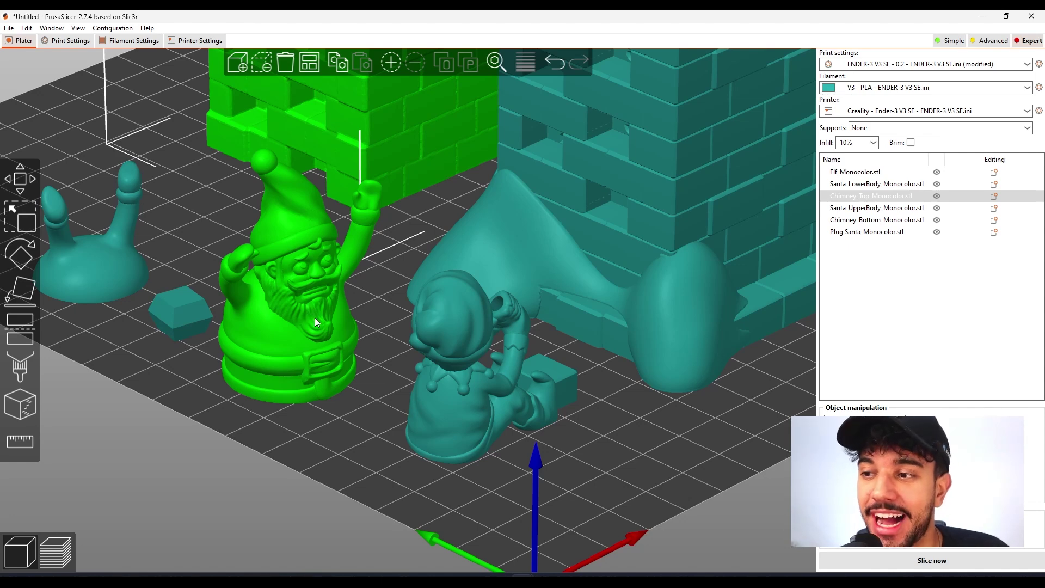
- Inspect the small details of Santa's upper body, Santa's lower body and the elf, and clear the selection
{"action": "left_click", "coordinate": [328, 331]}
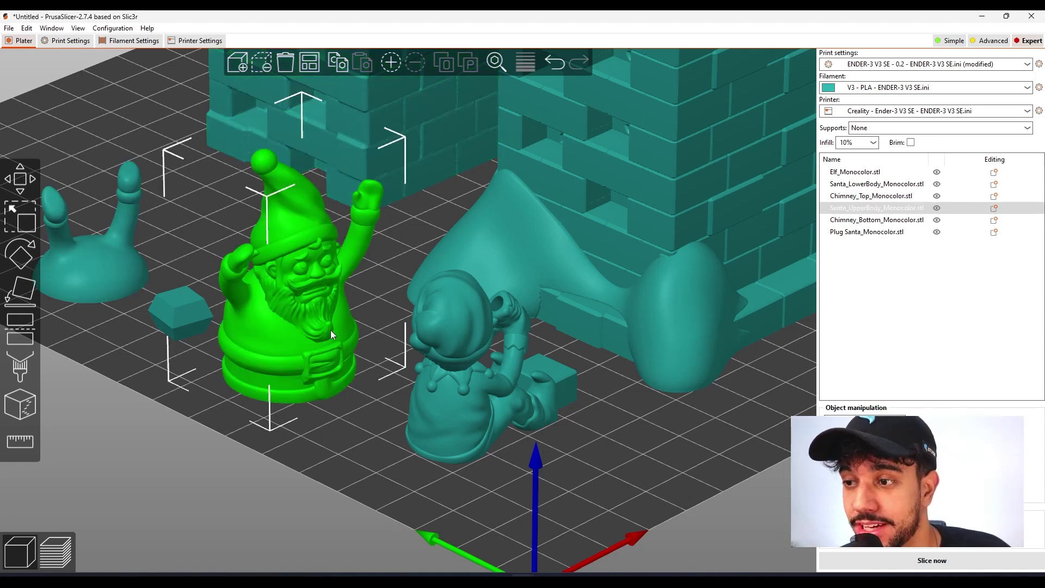
{"action": "left_click", "coordinate": [473, 390]}
{"action": "left_click", "coordinate": [280, 327]}
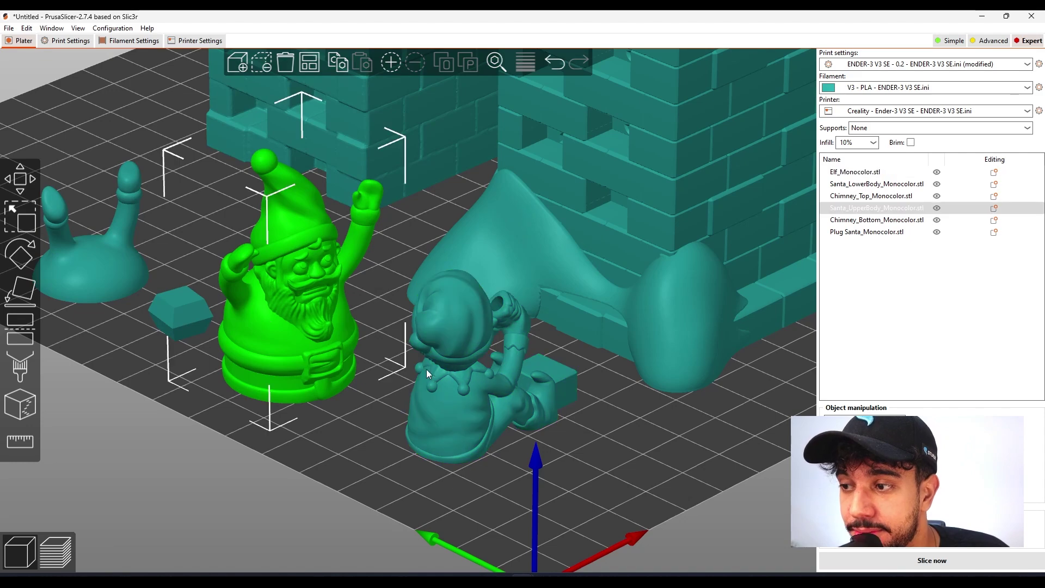
{"action": "left_click", "coordinate": [450, 370]}
{"action": "scroll", "coordinate": [451, 371], "scroll_direction": "down", "scroll_amount": 4}
{"action": "left_click_drag", "start_coordinate": [548, 433], "coordinate": [523, 432]}
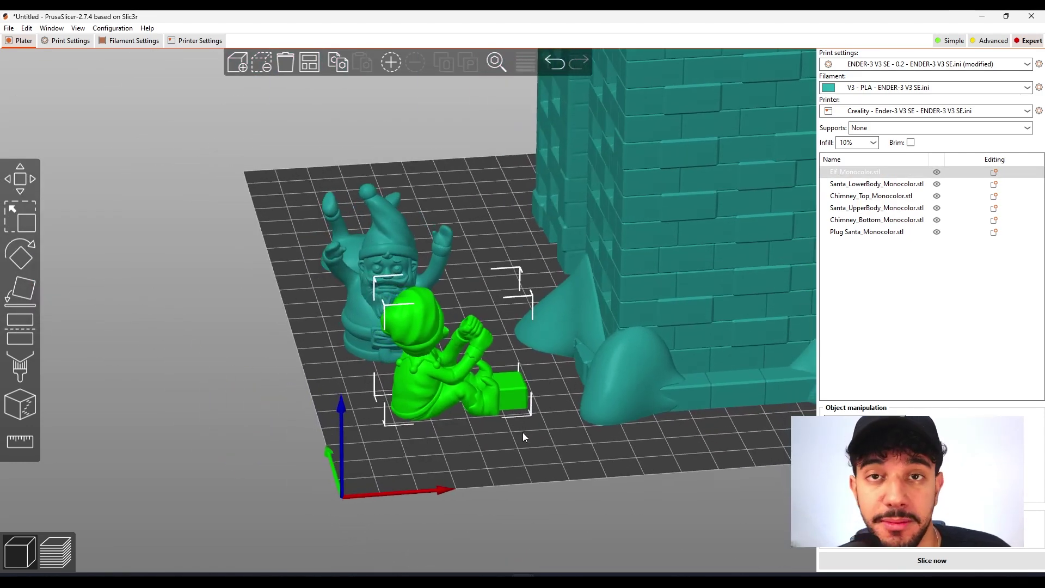
{"action": "scroll", "coordinate": [462, 417], "scroll_direction": "up", "scroll_amount": 4}
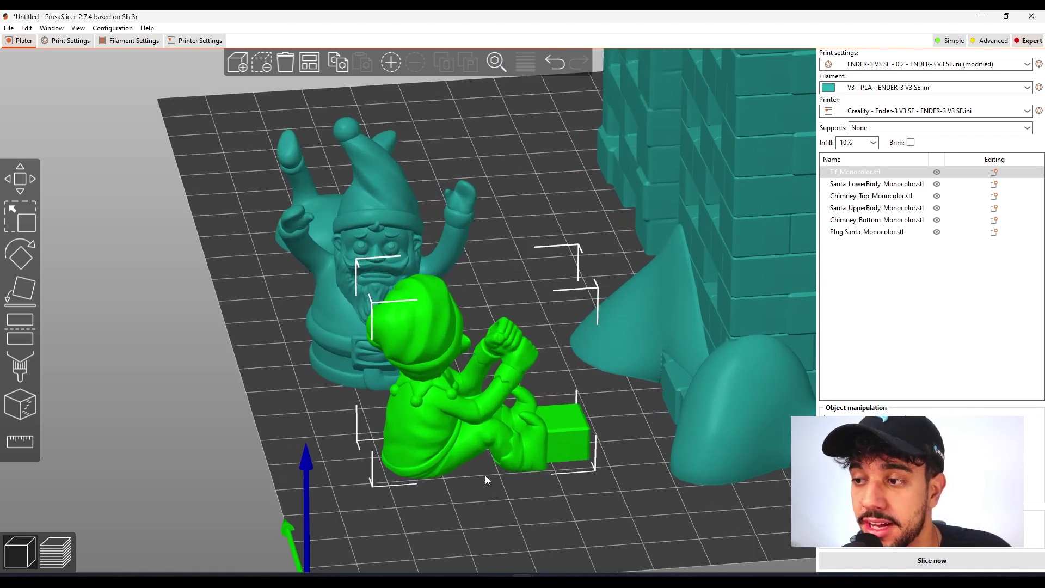
{"action": "left_click", "coordinate": [359, 265]}
{"action": "left_click", "coordinate": [461, 369]}
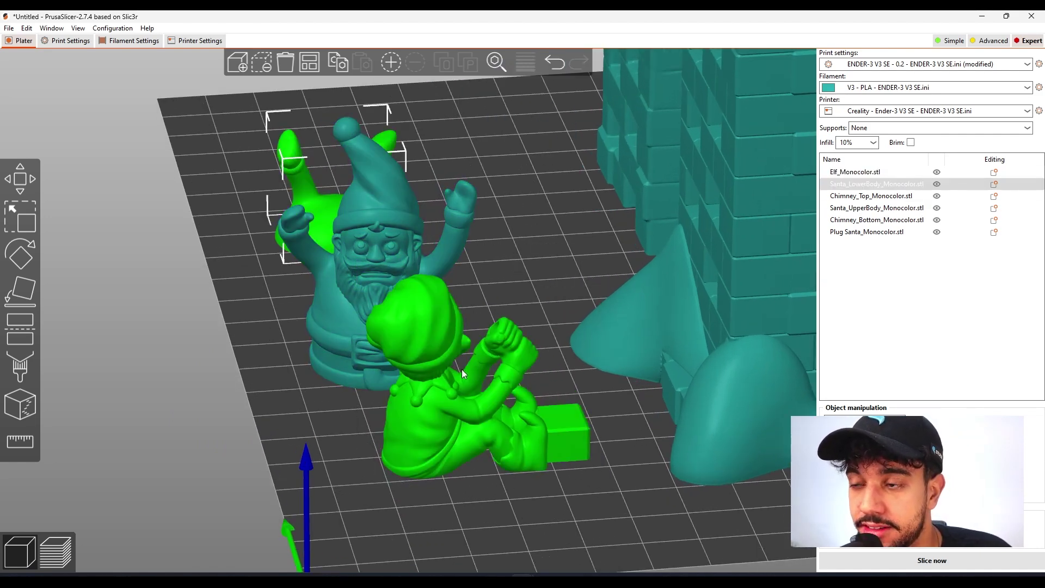
{"action": "left_click", "coordinate": [379, 287]}
{"action": "left_click", "coordinate": [496, 453]}
{"action": "scroll", "coordinate": [515, 484], "scroll_direction": "down", "scroll_amount": 2}
{"action": "left_click_drag", "start_coordinate": [516, 484], "coordinate": [538, 488]}
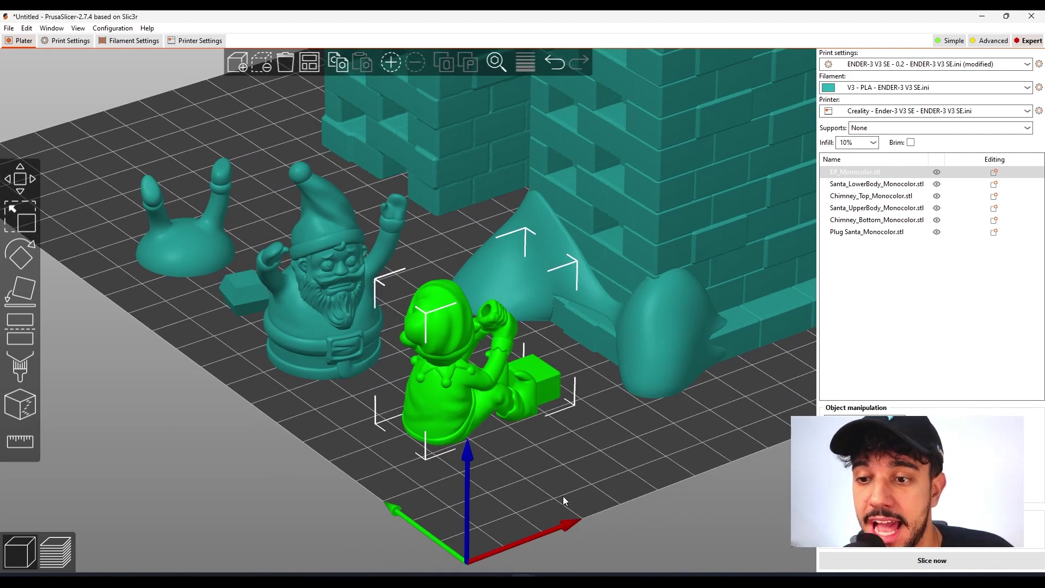
{"action": "left_click_drag", "start_coordinate": [561, 471], "coordinate": [568, 472]}
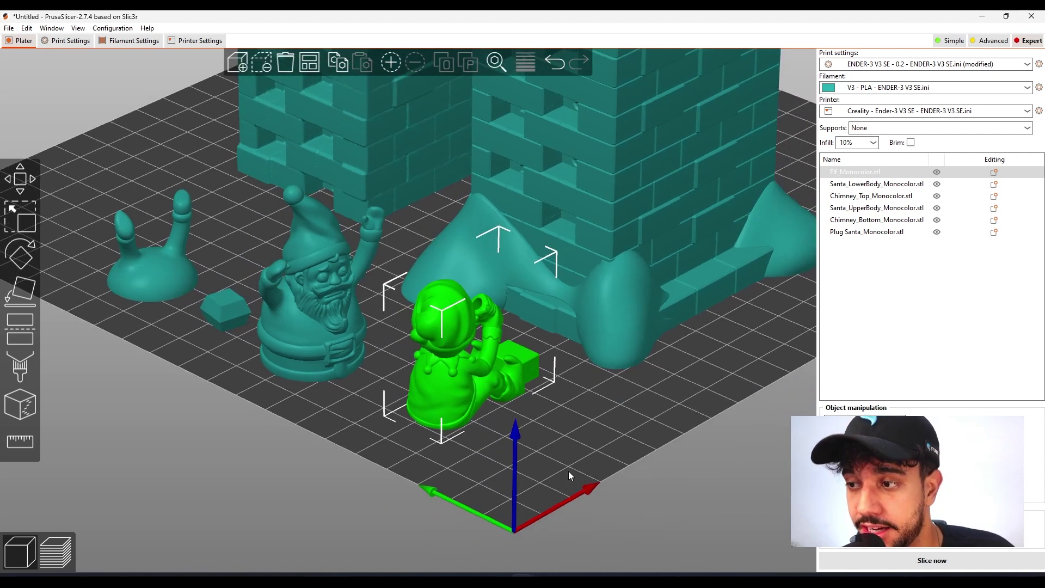
{"action": "left_click", "coordinate": [569, 471]}
{"action": "scroll", "coordinate": [569, 469], "scroll_direction": "up", "scroll_amount": 1}
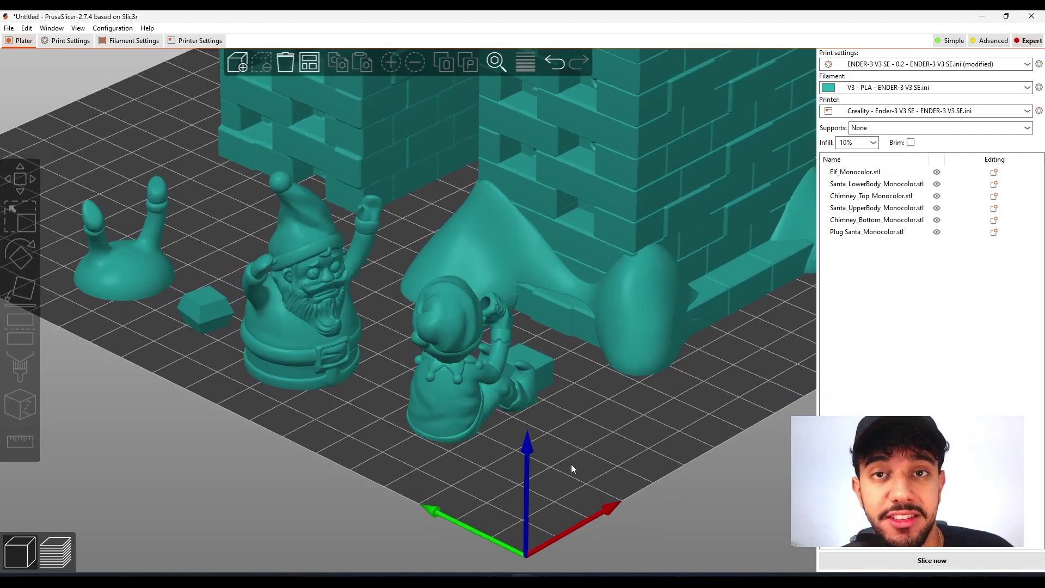
- Add object-specific layers and perimeters settings to Santa's upper body and set its layer height to 0.14 mm
{"action": "left_click", "coordinate": [312, 335]}
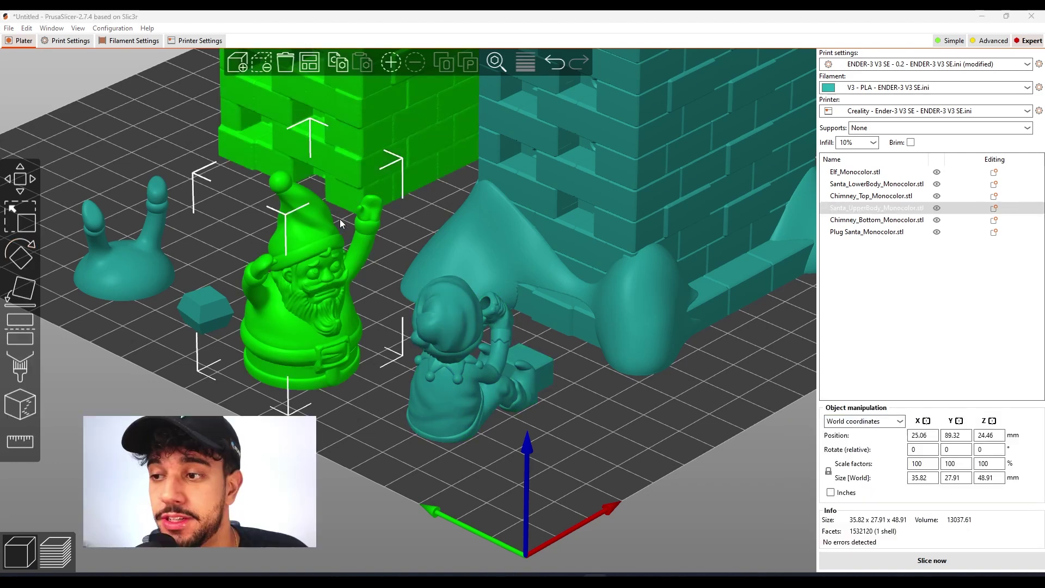
{"action": "right_click", "coordinate": [305, 302]}
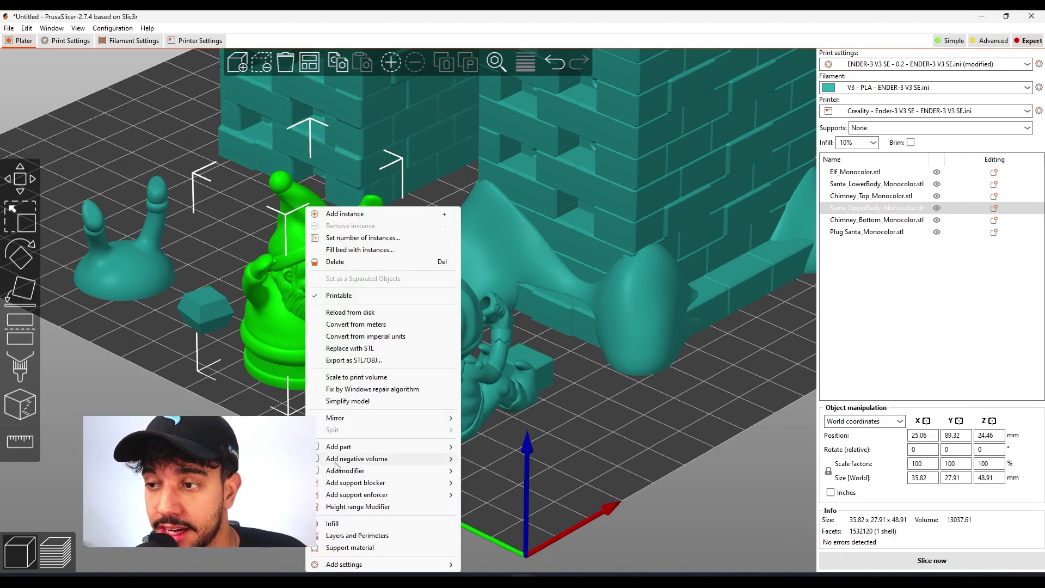
{"action": "left_click", "coordinate": [369, 536]}
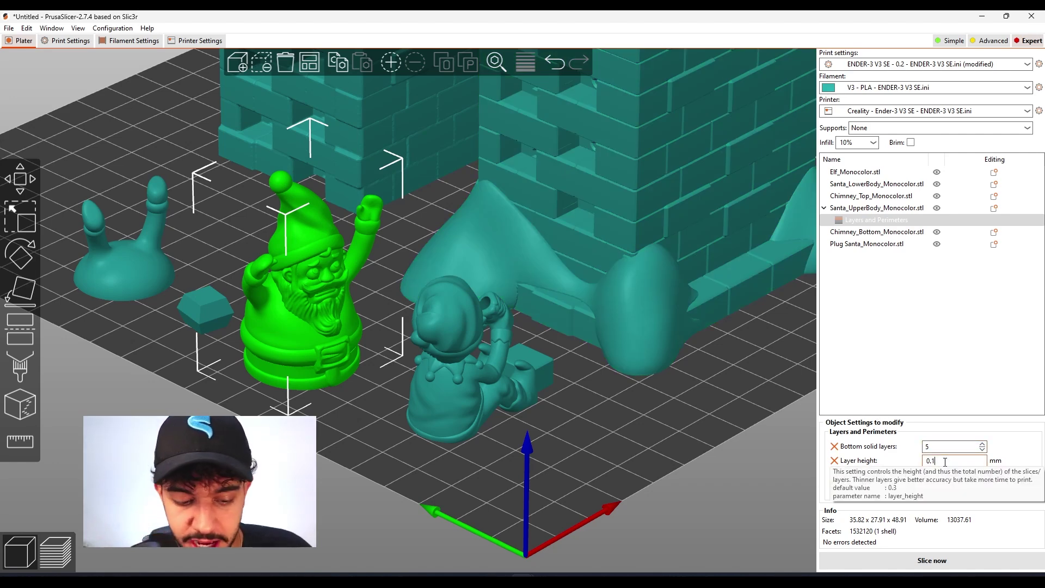
{"action": "left_click", "coordinate": [929, 363]}
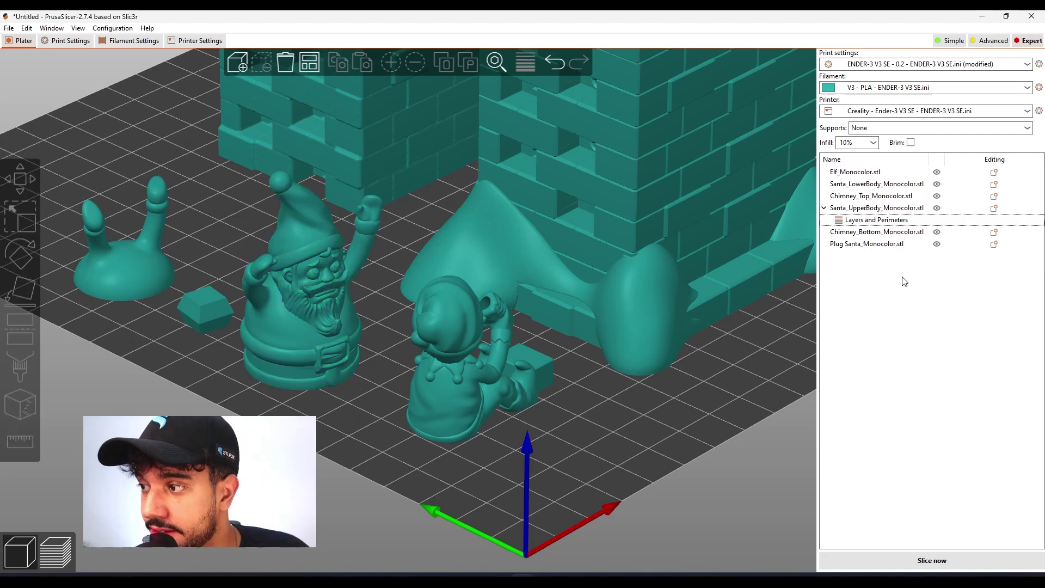
- Copy the layers and perimeters settings from Santa's upper body to Santa's lower body and the elf
{"action": "left_click", "coordinate": [310, 280]}
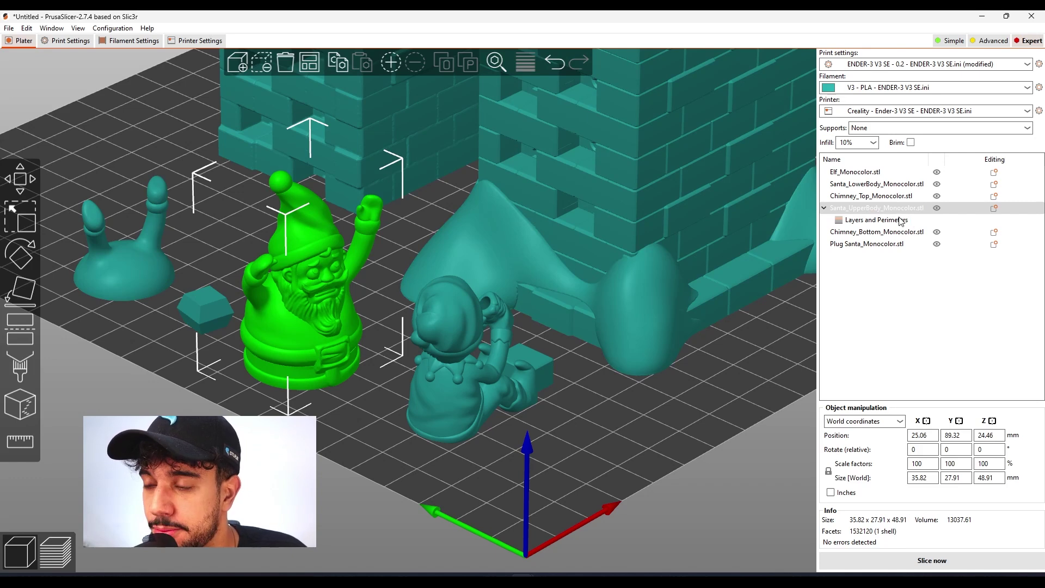
{"action": "left_click", "coordinate": [880, 220]}
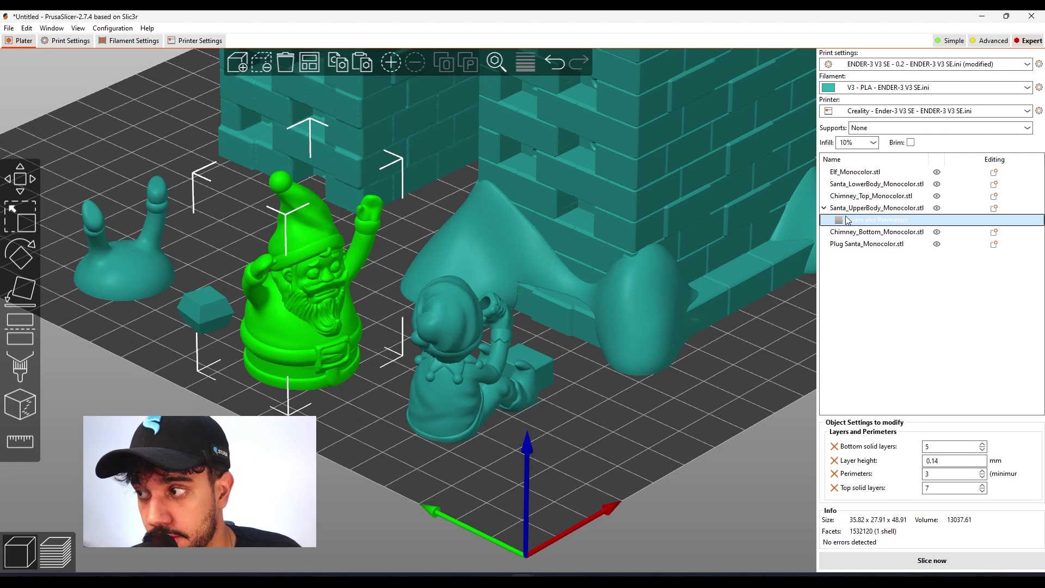
{"action": "left_click", "coordinate": [150, 268]}
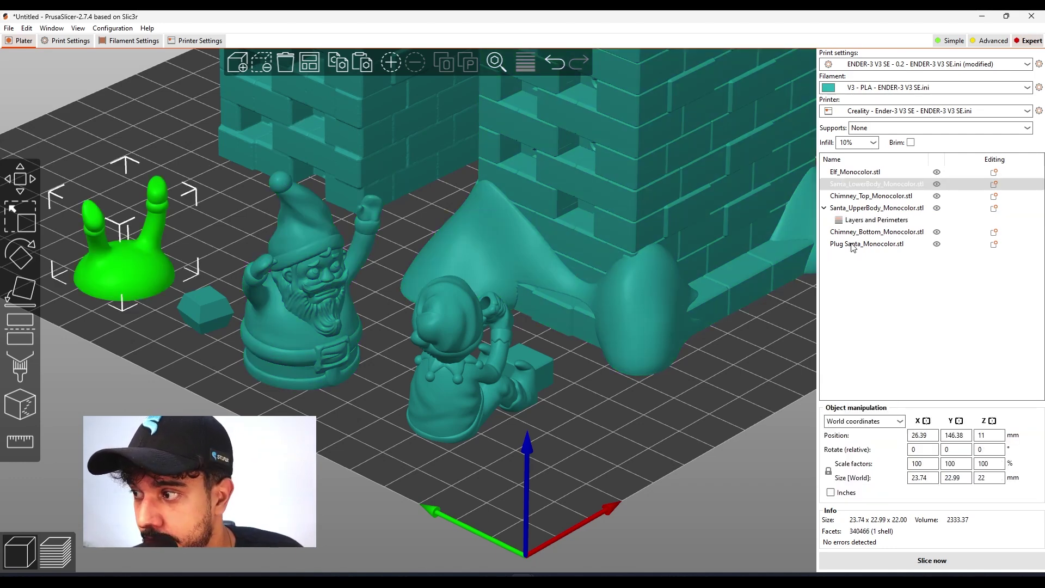
{"action": "key", "text": "ctrl+v"}
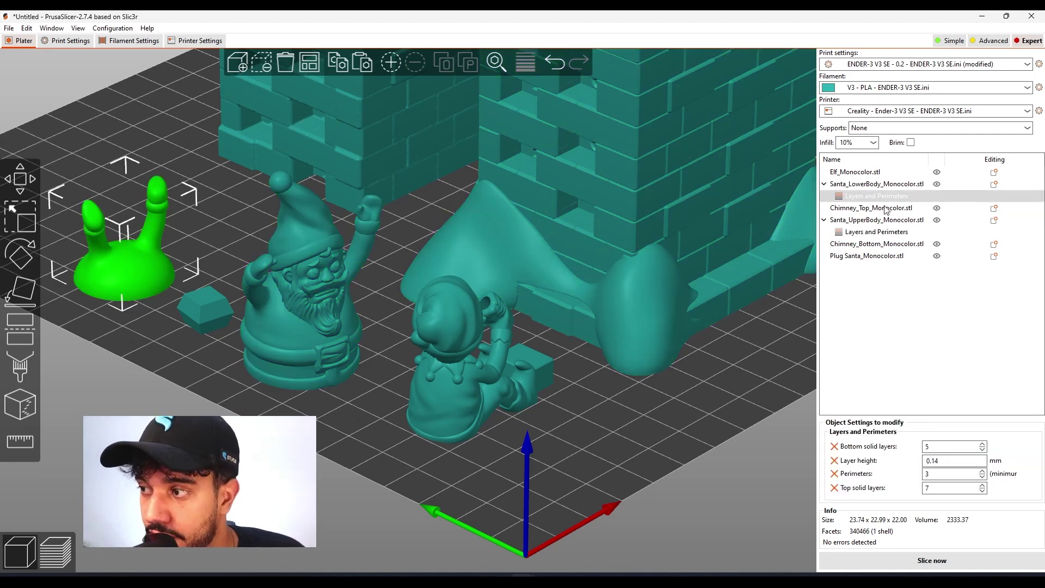
{"action": "left_click", "coordinate": [443, 350]}
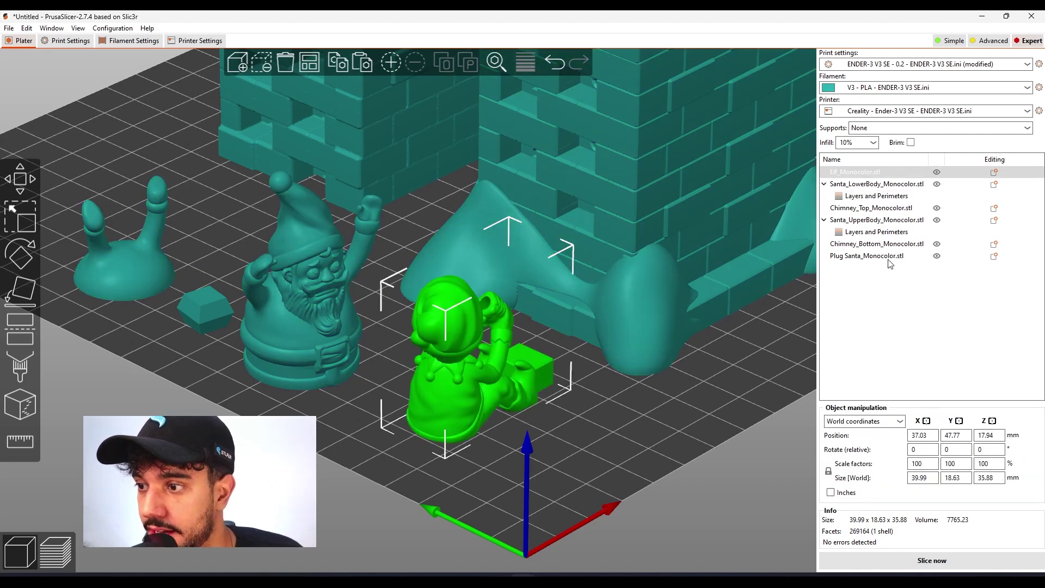
{"action": "key", "text": "ctrl+v"}
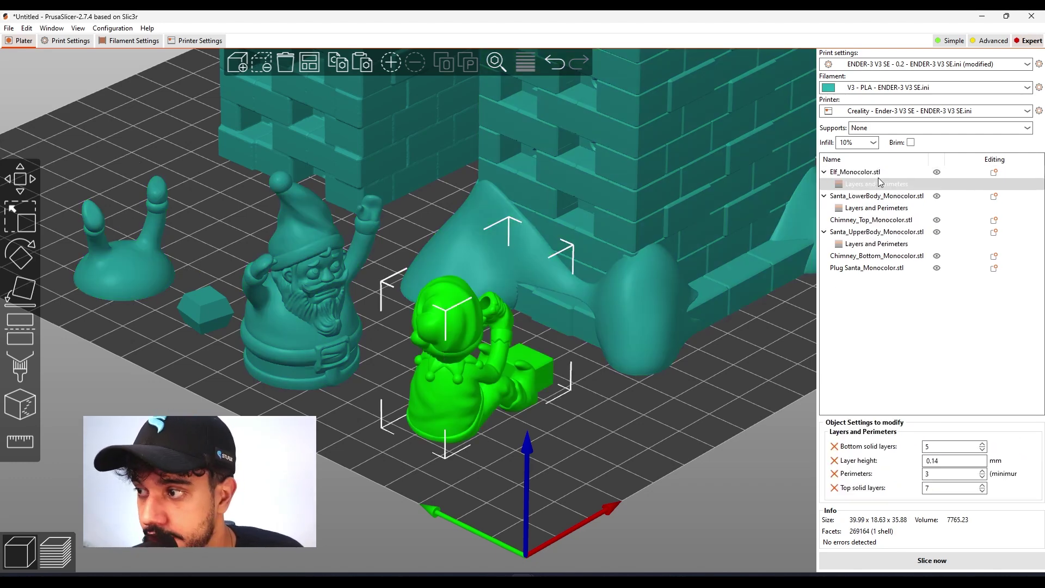
{"action": "left_click", "coordinate": [148, 265]}
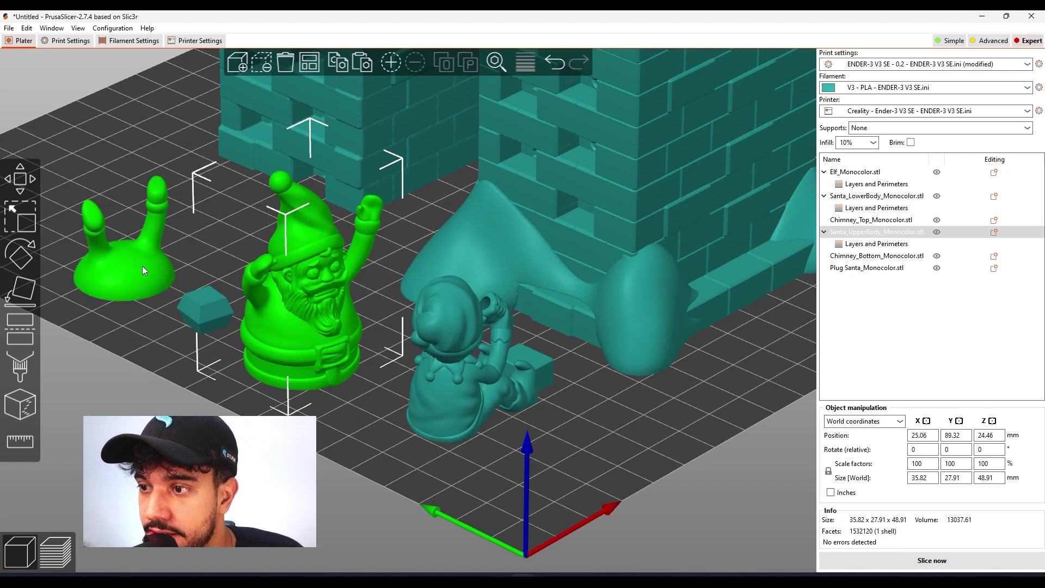
{"action": "left_click", "coordinate": [449, 364]}
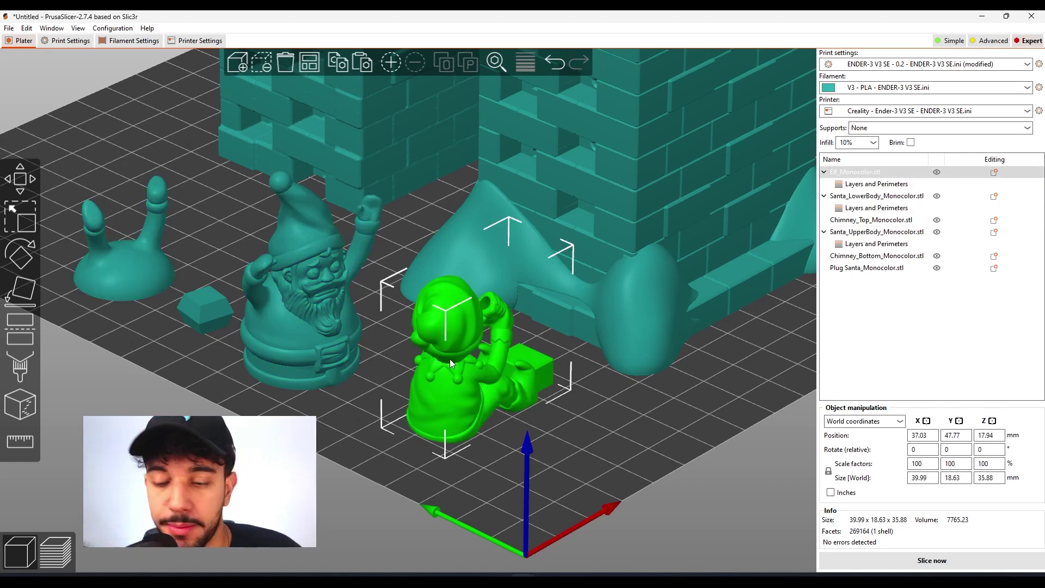
{"action": "scroll", "coordinate": [450, 359], "scroll_direction": "down", "scroll_amount": 8}
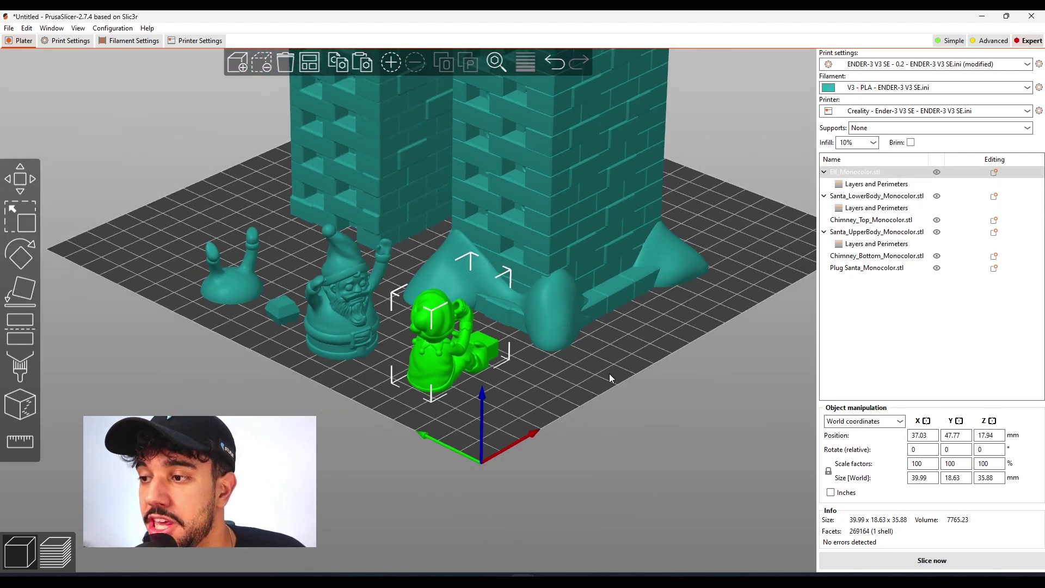
- Review the small figures that have their own layer settings, selecting Santa's upper body and the elf in turn
{"action": "left_click_drag", "start_coordinate": [572, 382], "coordinate": [590, 383]}
{"action": "left_click", "coordinate": [590, 384]}
{"action": "scroll", "coordinate": [591, 383], "scroll_direction": "up", "scroll_amount": 6}
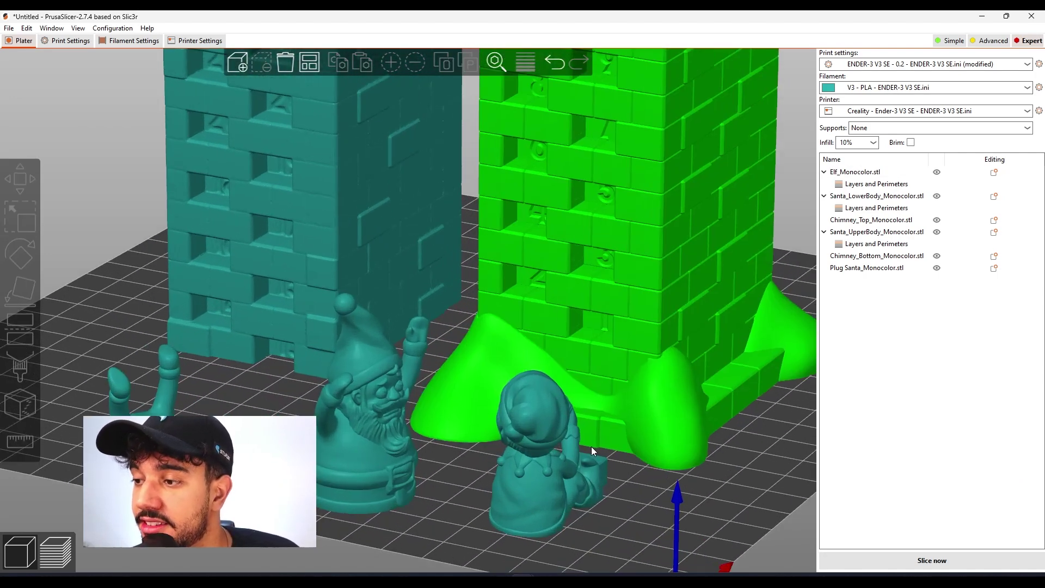
{"action": "left_click", "coordinate": [338, 416]}
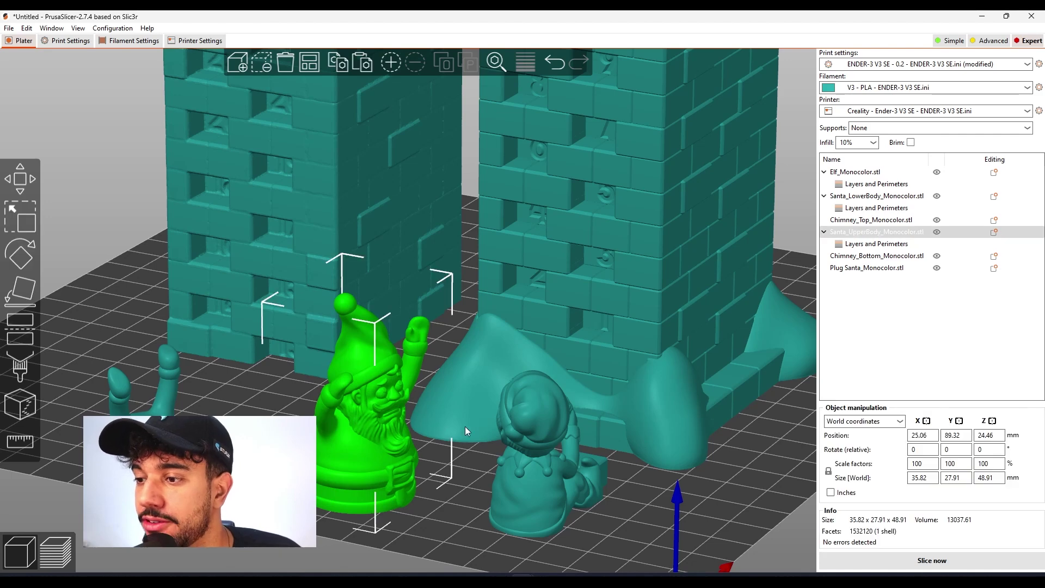
{"action": "left_click", "coordinate": [524, 438]}
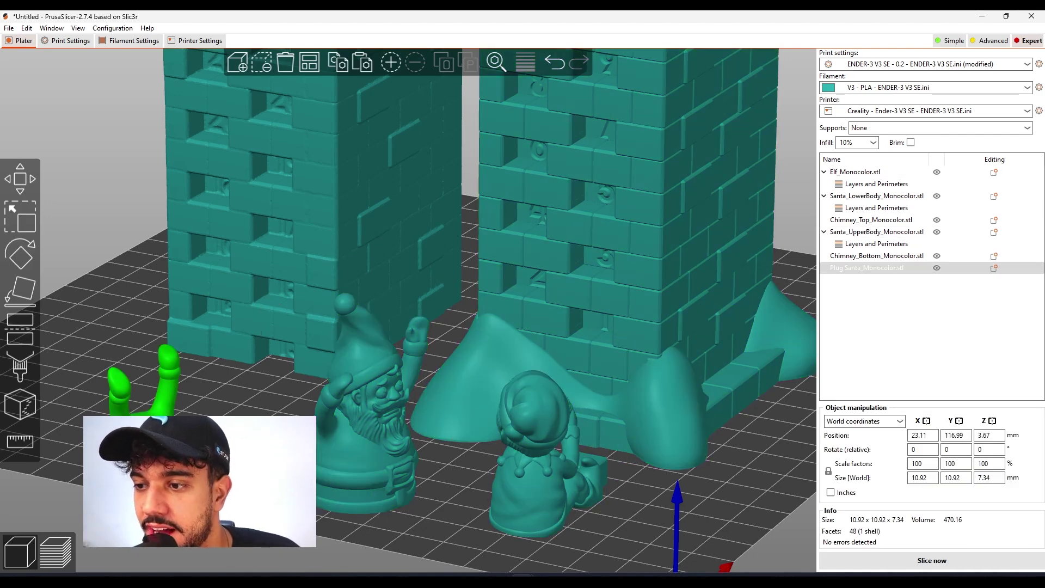
{"action": "left_click", "coordinate": [323, 432]}
{"action": "left_click", "coordinate": [511, 442]}
{"action": "scroll", "coordinate": [510, 443], "scroll_direction": "down", "scroll_amount": 5}
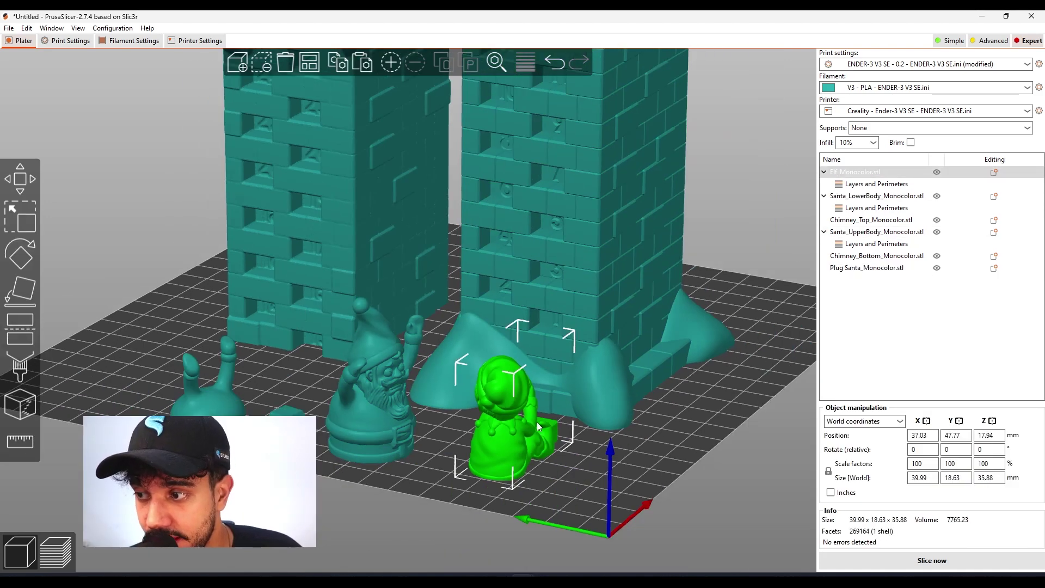
- Examine the elf and Santa's upper body up close and from the front, beside the base of the chimney
{"action": "left_click_drag", "start_coordinate": [690, 340], "coordinate": [442, 472]}
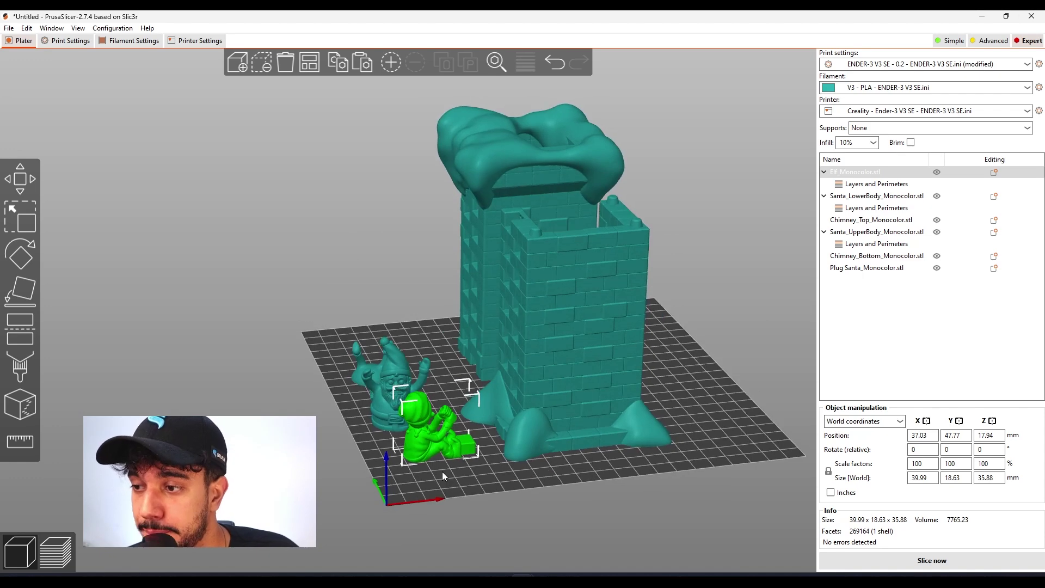
{"action": "scroll", "coordinate": [442, 471], "scroll_direction": "up", "scroll_amount": 8}
{"action": "right_click_drag", "start_coordinate": [501, 444], "coordinate": [360, 133]}
{"action": "left_click_drag", "start_coordinate": [480, 411], "coordinate": [493, 399]}
{"action": "scroll", "coordinate": [493, 399], "scroll_direction": "up", "scroll_amount": 4}
{"action": "right_click_drag", "start_coordinate": [501, 429], "coordinate": [530, 438]}
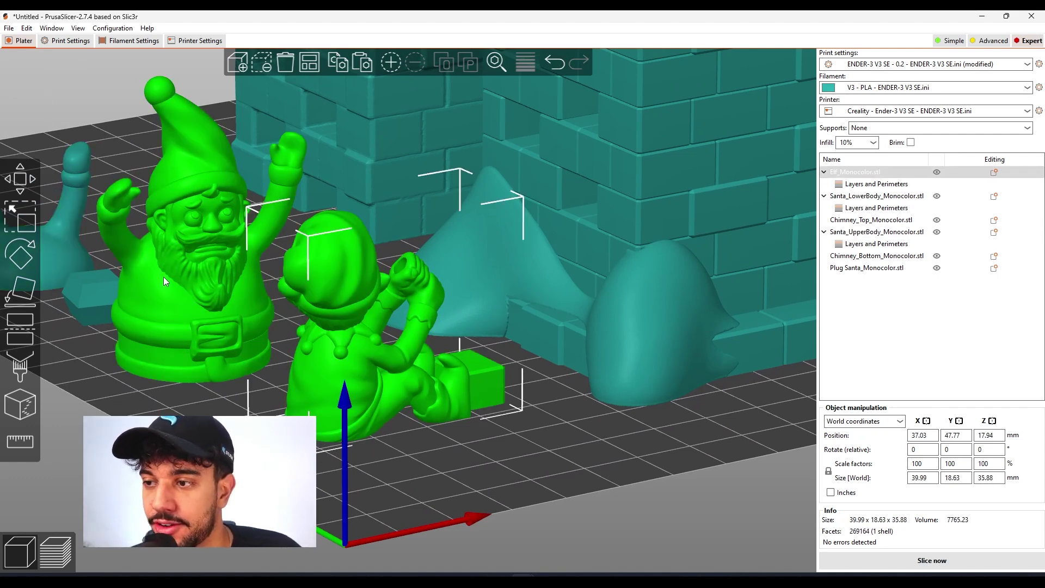
{"action": "scroll", "coordinate": [185, 283], "scroll_direction": "down", "scroll_amount": 4}
{"action": "scroll", "coordinate": [443, 416], "scroll_direction": "down", "scroll_amount": 5}
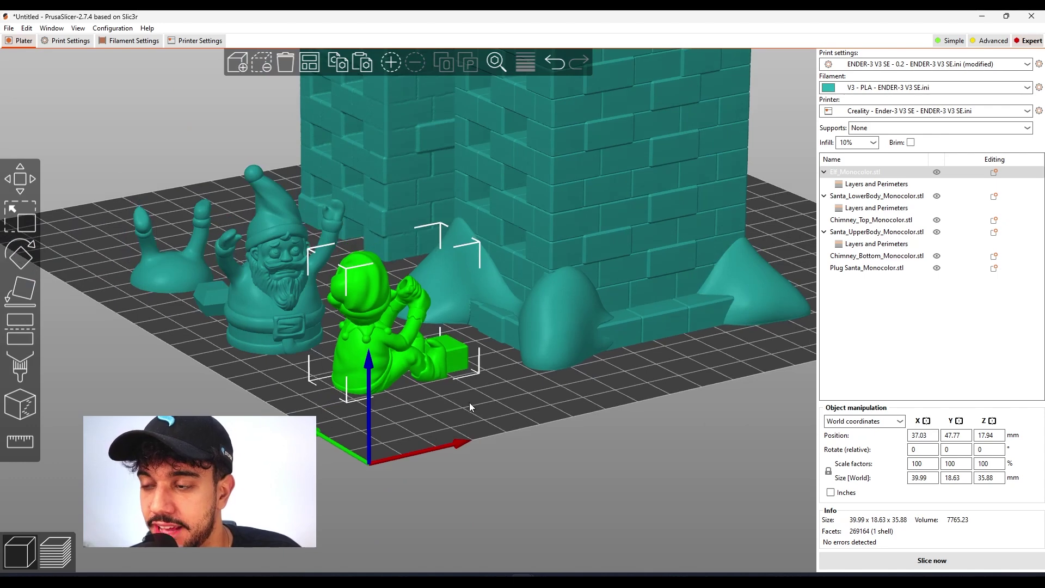
{"action": "left_click_drag", "start_coordinate": [483, 441], "coordinate": [495, 439]}
{"action": "right_click_drag", "start_coordinate": [498, 434], "coordinate": [524, 484]}
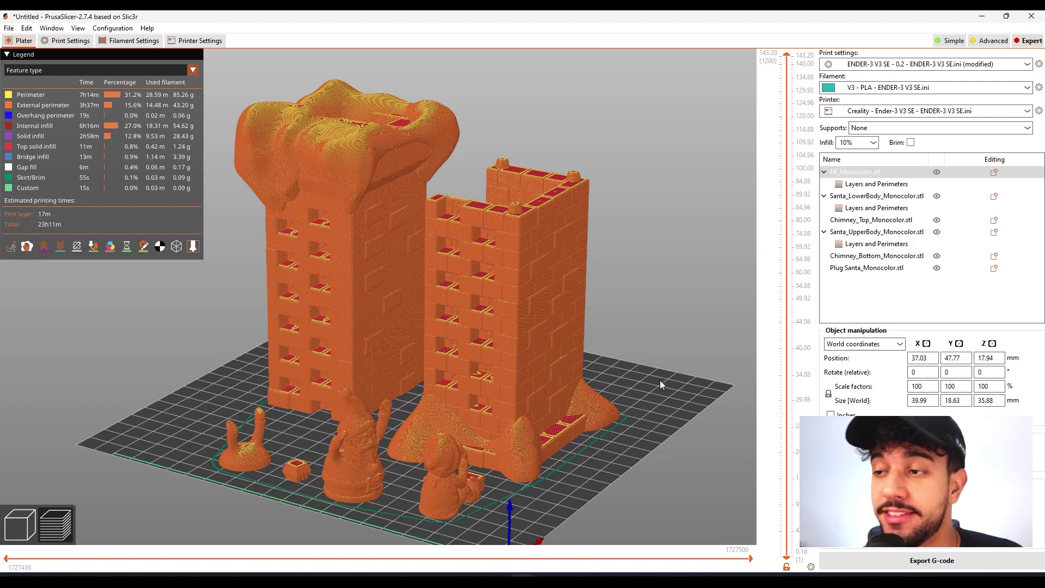
- Inspect the sliced layers of the Santa pieces and the elf, and compare them with the whole sliced plate
{"action": "left_click_drag", "start_coordinate": [599, 423], "coordinate": [499, 437]}
{"action": "scroll", "coordinate": [479, 433], "scroll_direction": "up", "scroll_amount": 3}
{"action": "right_click_drag", "start_coordinate": [459, 426], "coordinate": [559, 235]}
{"action": "scroll", "coordinate": [507, 274], "scroll_direction": "up", "scroll_amount": 6}
{"action": "scroll", "coordinate": [463, 261], "scroll_direction": "down", "scroll_amount": 3}
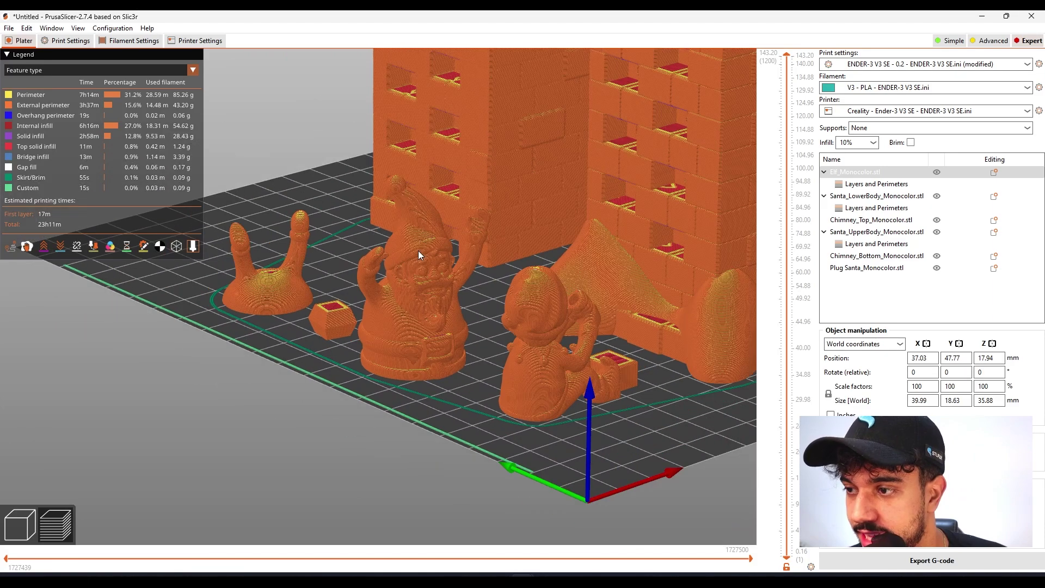
{"action": "scroll", "coordinate": [441, 278], "scroll_direction": "down", "scroll_amount": 2}
{"action": "scroll", "coordinate": [542, 349], "scroll_direction": "down", "scroll_amount": 5}
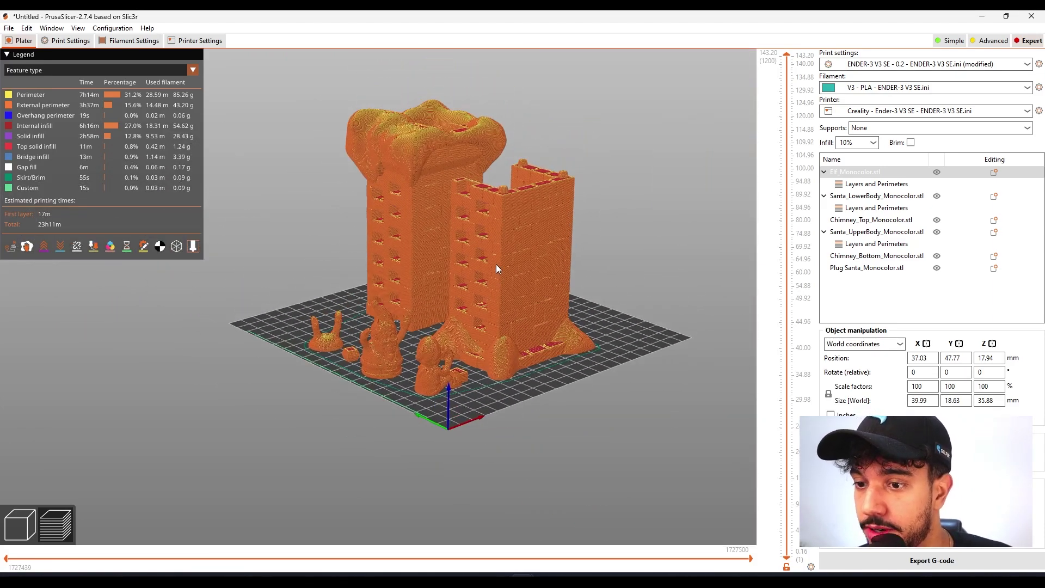
{"action": "scroll", "coordinate": [529, 275], "scroll_direction": "up", "scroll_amount": 5}
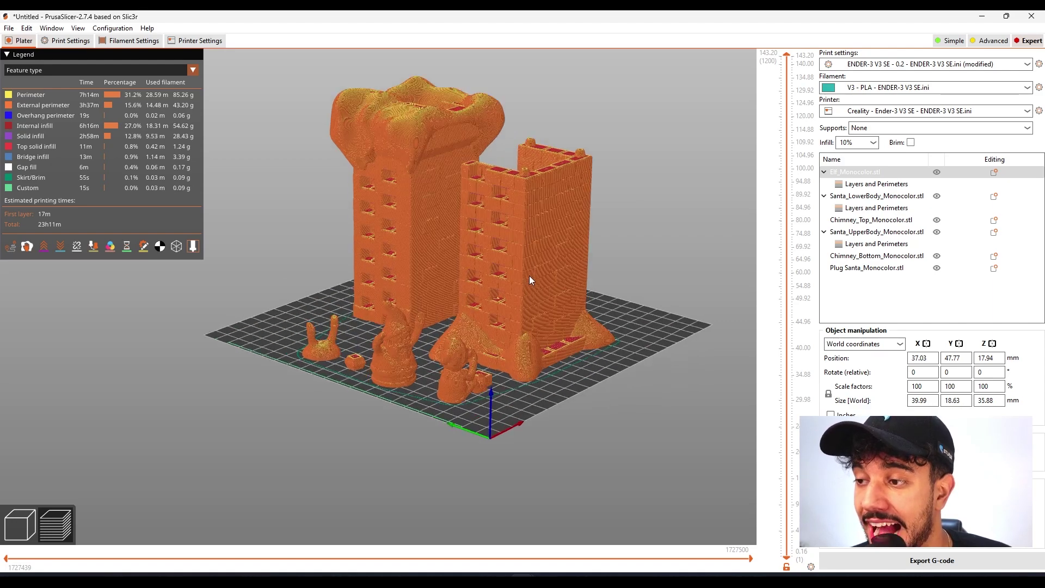
- Check the sliced chimney parts from below and above, examining the window bridges and the overhang of the snowy top
{"action": "left_click_drag", "start_coordinate": [548, 258], "coordinate": [567, 284]}
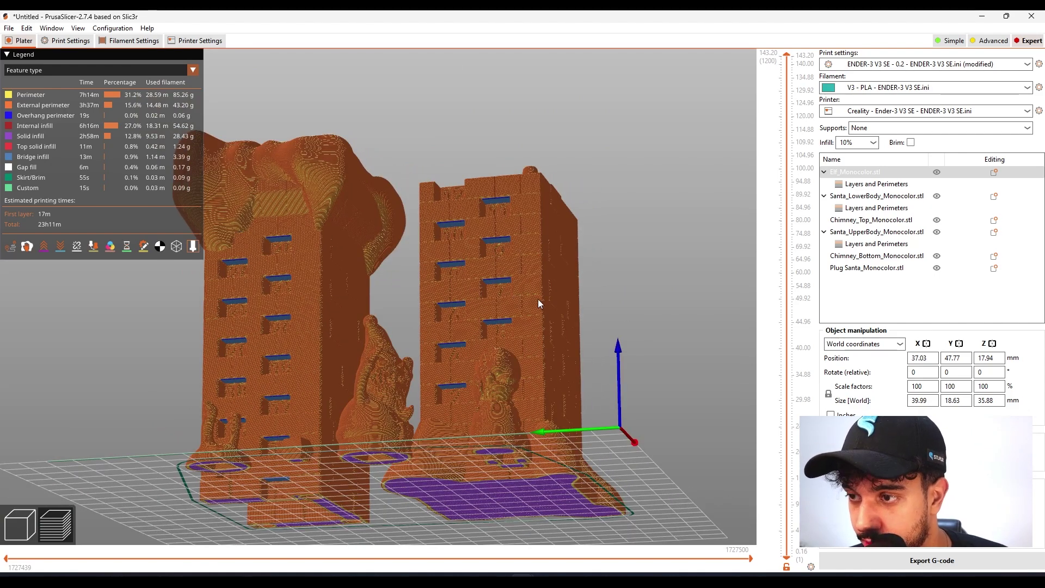
{"action": "right_click_drag", "start_coordinate": [584, 323], "coordinate": [622, 313]}
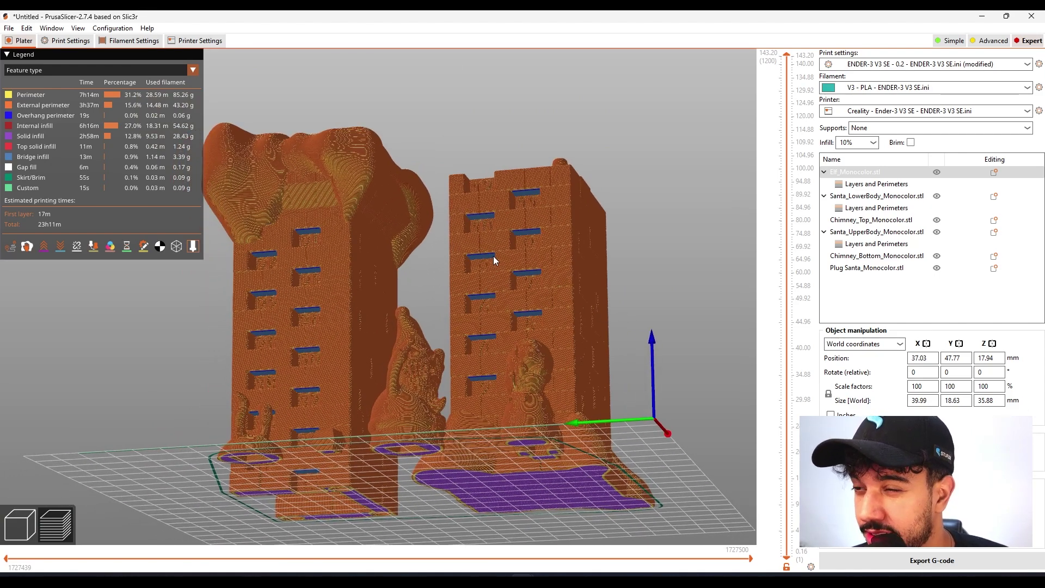
{"action": "left_click_drag", "start_coordinate": [494, 254], "coordinate": [486, 234]}
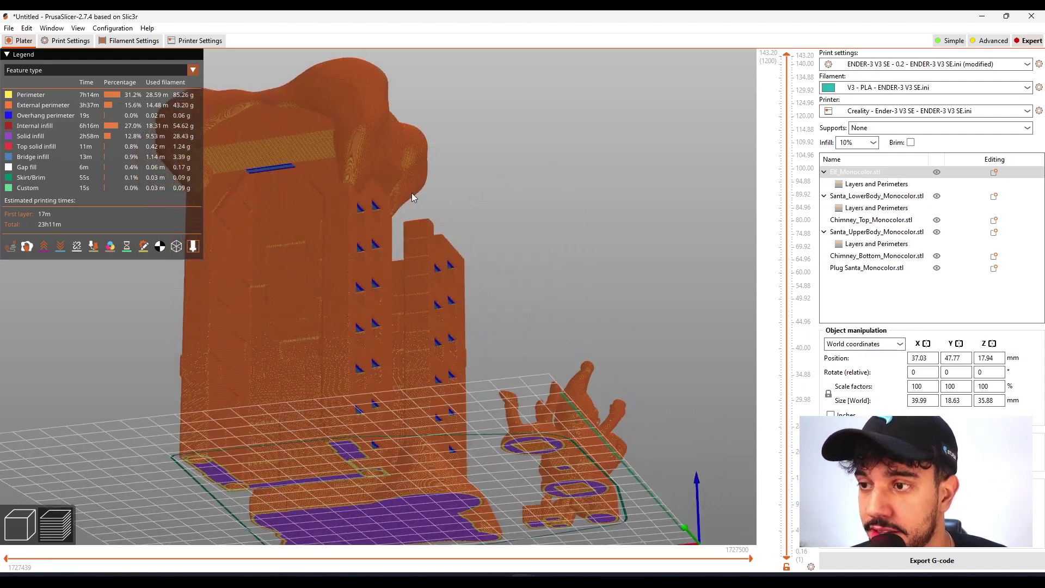
{"action": "left_click_drag", "start_coordinate": [292, 174], "coordinate": [404, 304]}
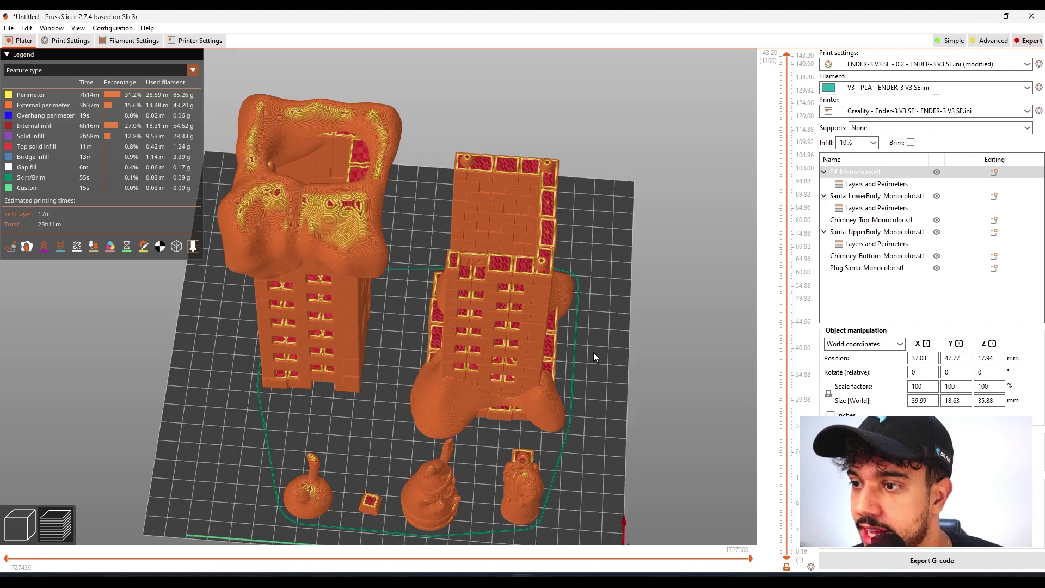
{"action": "left_click_drag", "start_coordinate": [594, 355], "coordinate": [414, 290]}
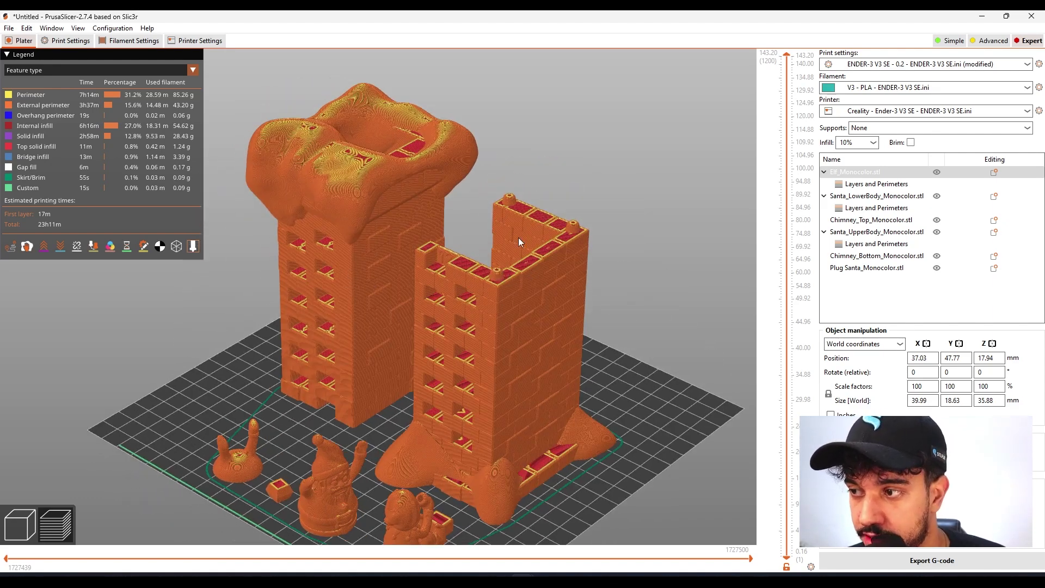
- Examine the sliced elf and Santa figures up close together with the snow mounds at the chimney's base
{"action": "scroll", "coordinate": [561, 417], "scroll_direction": "up", "scroll_amount": 5}
{"action": "mouse_move", "coordinate": [558, 376]}
{"action": "left_mouse_down"}
{"action": "mouse_move", "coordinate": [531, 369]}
{"action": "mouse_move", "coordinate": [547, 339]}
{"action": "mouse_move", "coordinate": [543, 362]}
{"action": "left_mouse_up"}
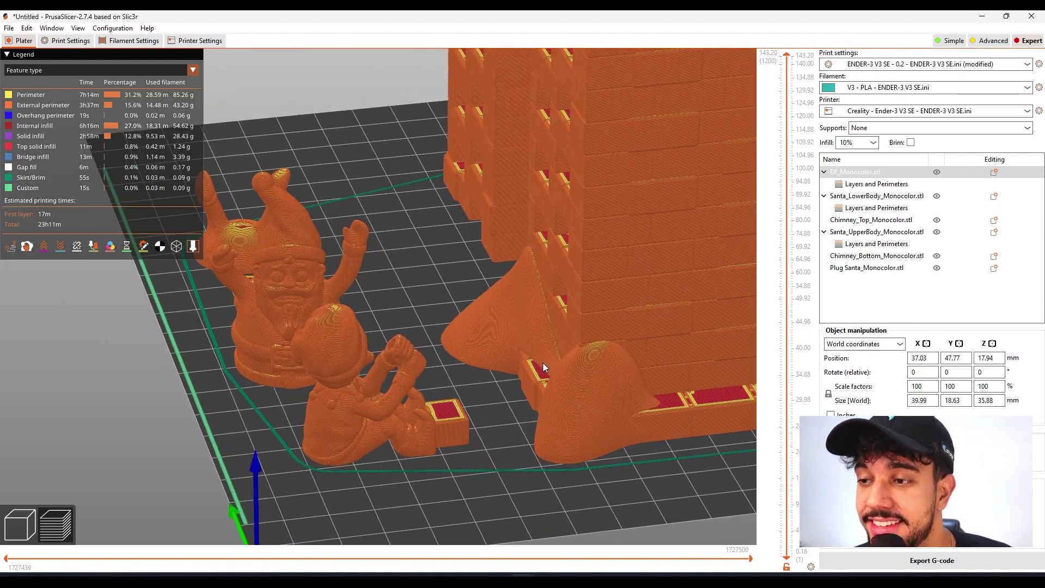
{"action": "scroll", "coordinate": [543, 362], "scroll_direction": "down", "scroll_amount": 5}
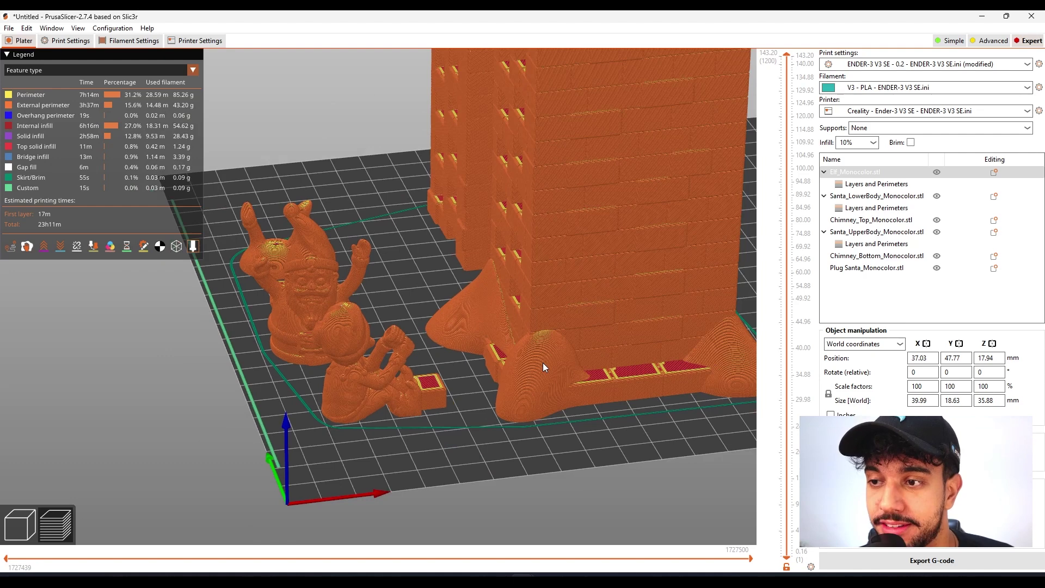
{"action": "scroll", "coordinate": [423, 321], "scroll_direction": "down", "scroll_amount": 2}
{"action": "middle_click_drag", "start_coordinate": [508, 344], "coordinate": [460, 408]}
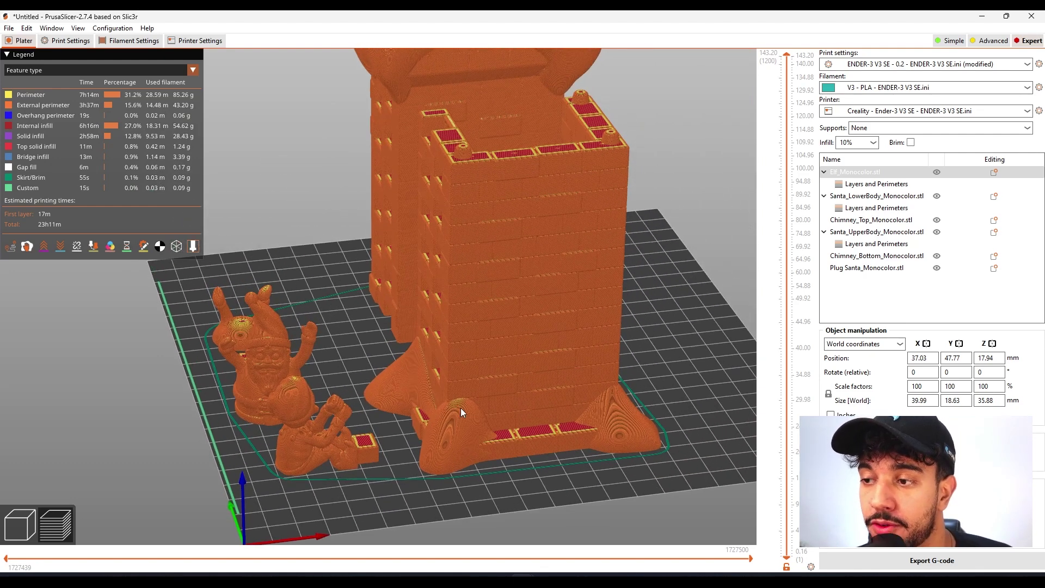